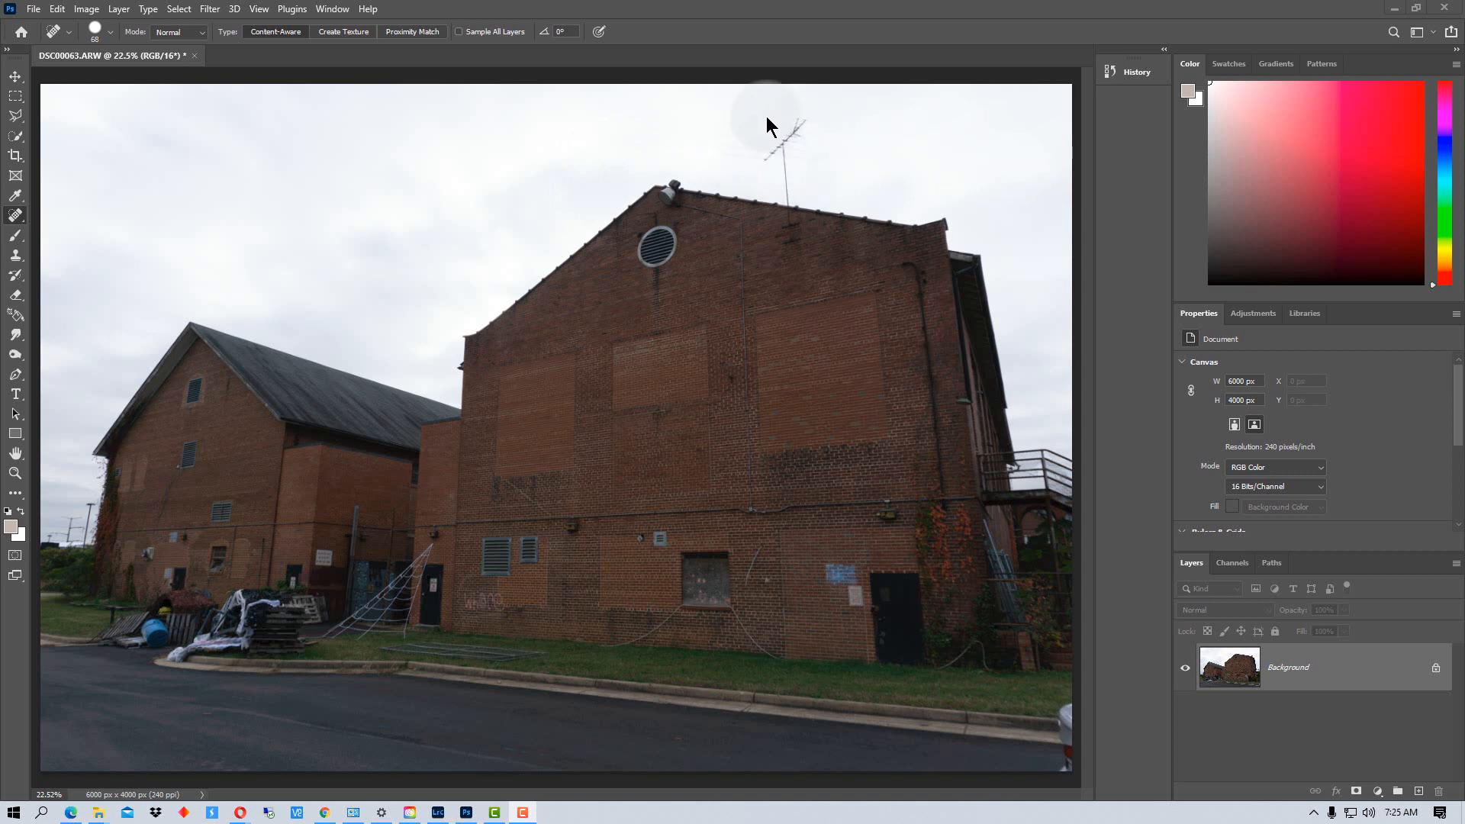
# Try Sky Replacement on the photo, testing Blue Skies presets and choosing the plain blue gradient sky.
pyautogui.moveTo(806, 141); pyautogui.dragTo(781, 139)
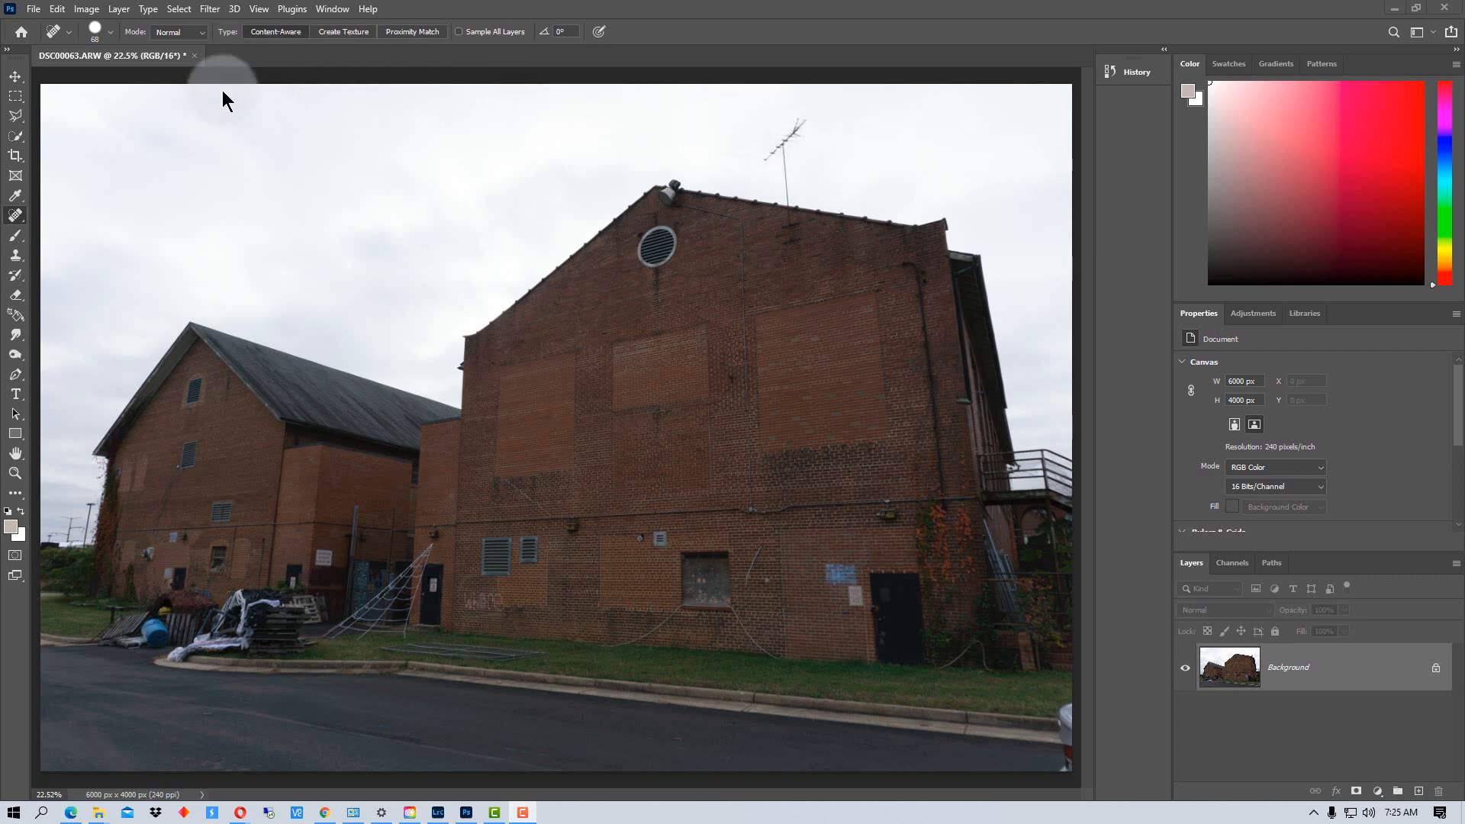
pyautogui.click(58, 9)
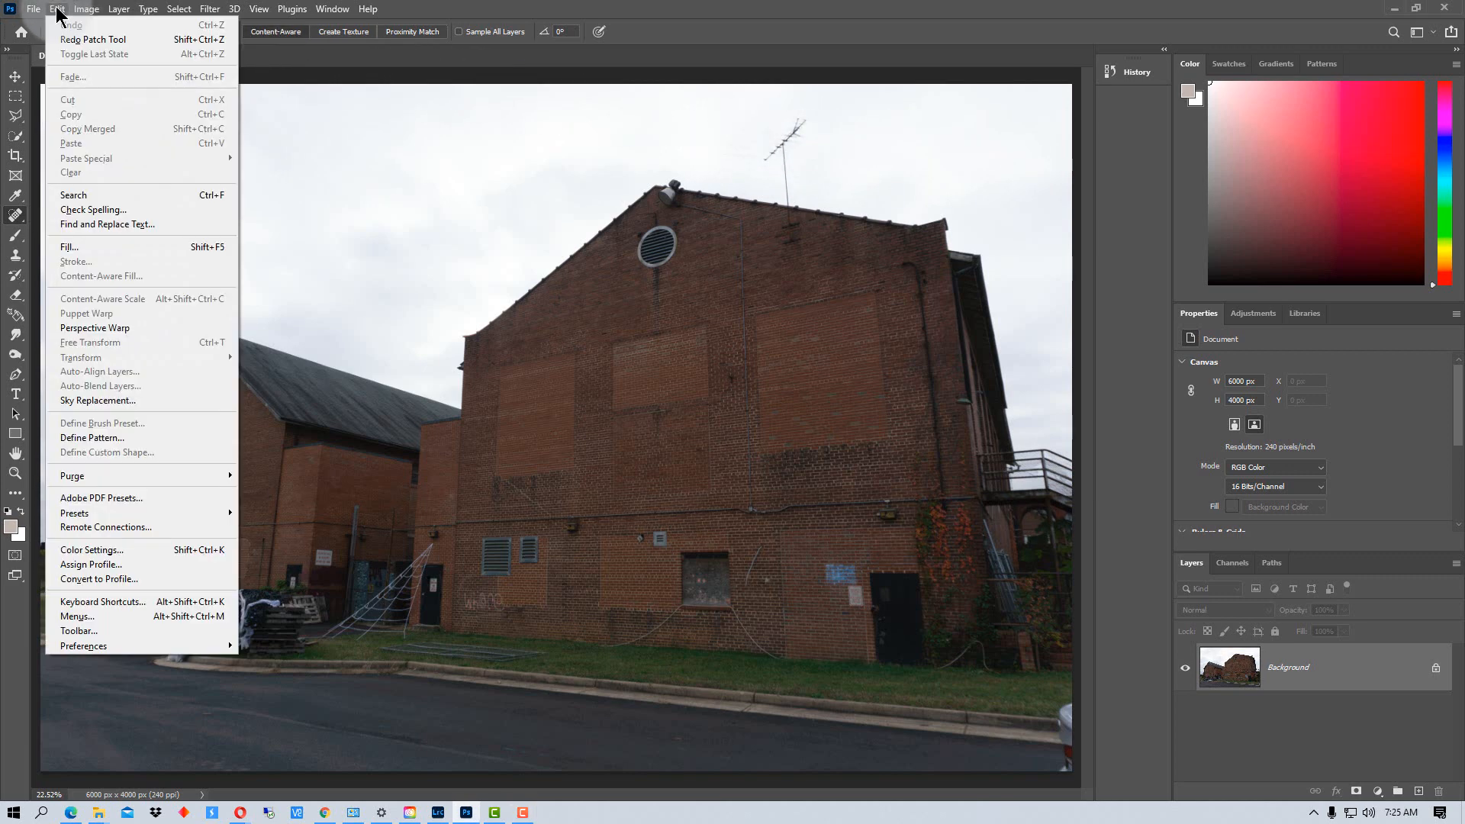
pyautogui.click(145, 400)
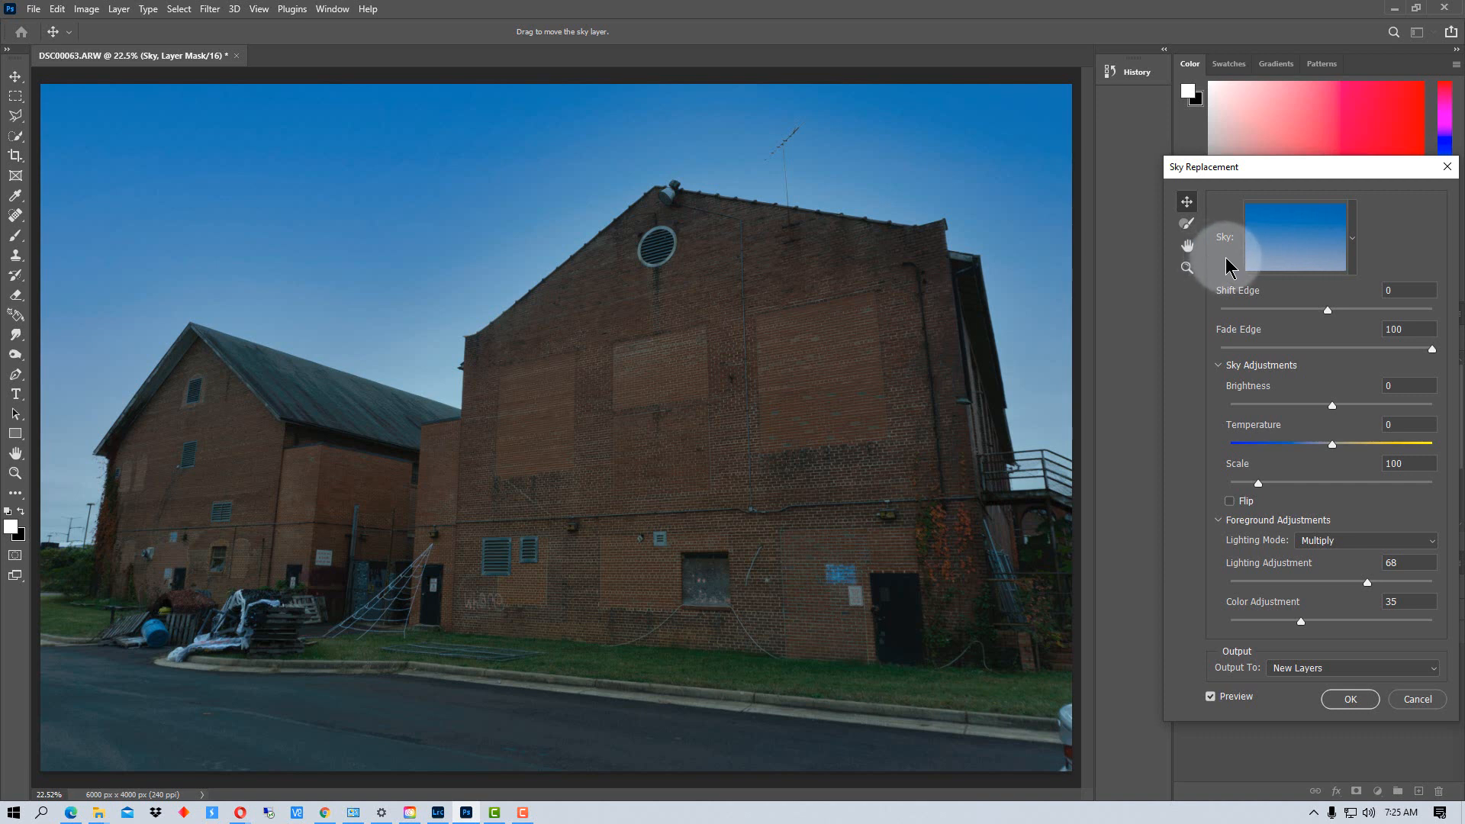
pyautogui.click(1352, 240)
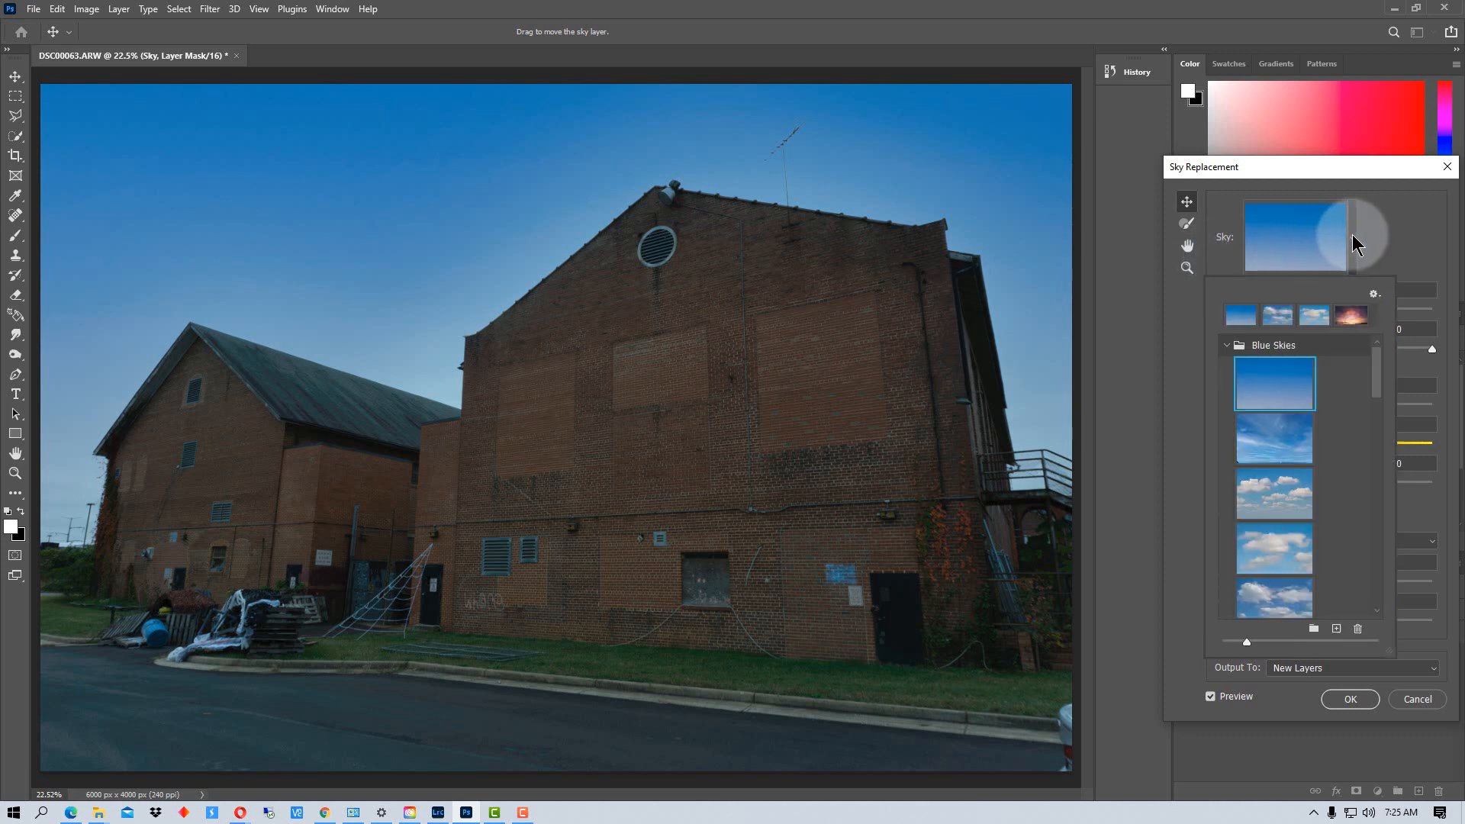
pyautogui.click(1286, 492)
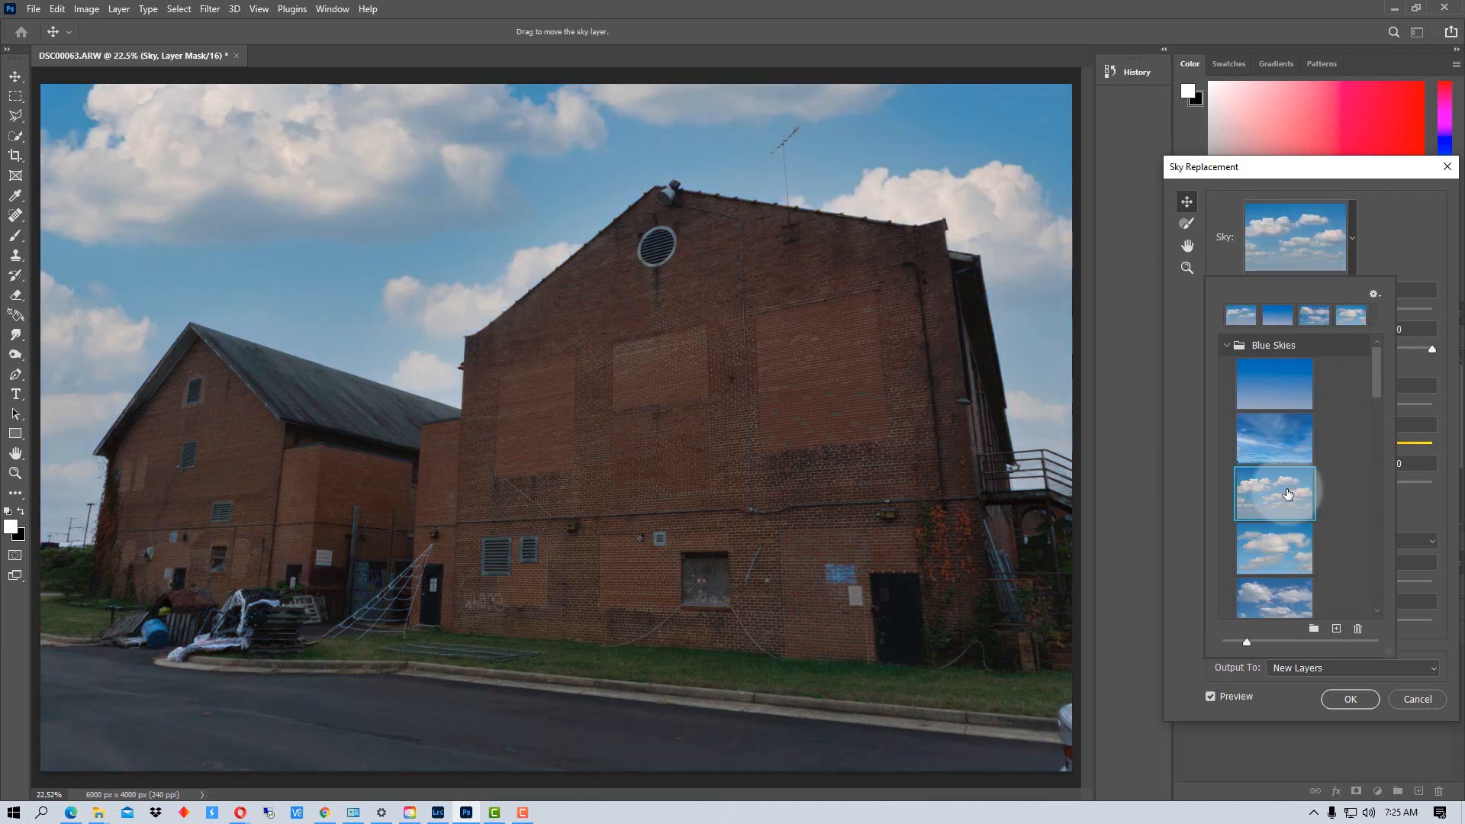
pyautogui.click(1280, 595)
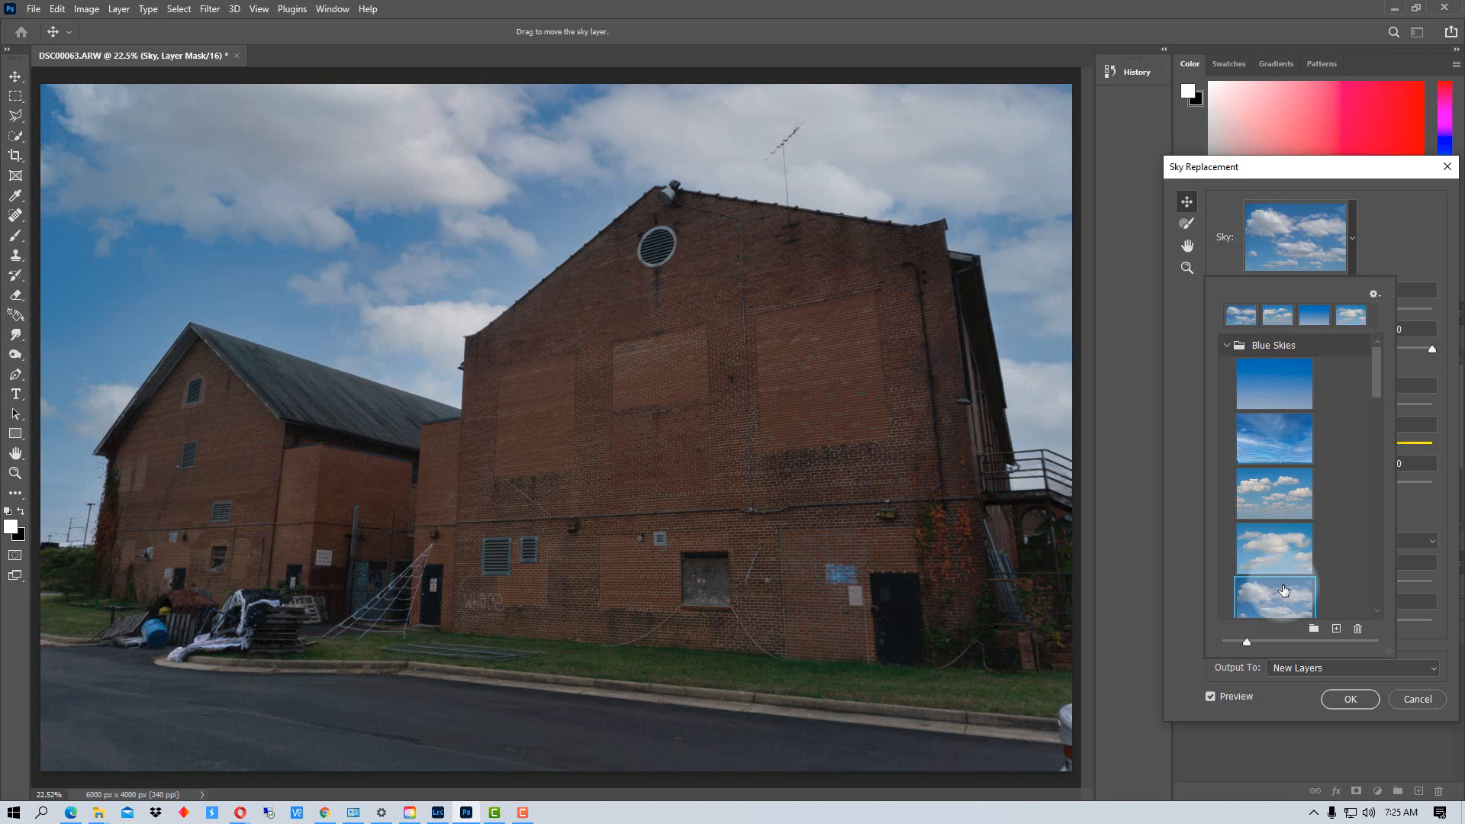
pyautogui.click(1282, 377)
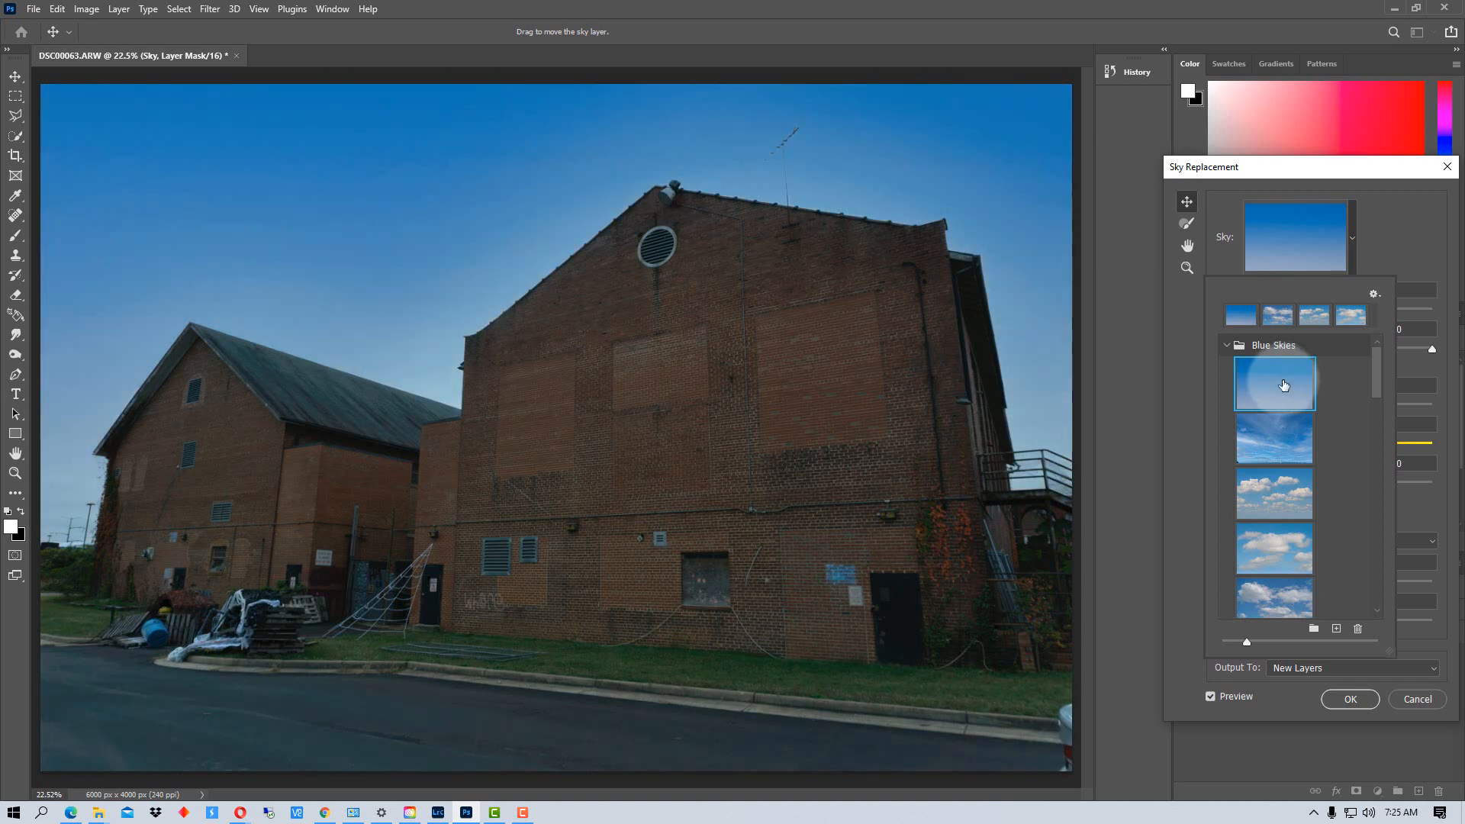
pyautogui.click(1410, 240)
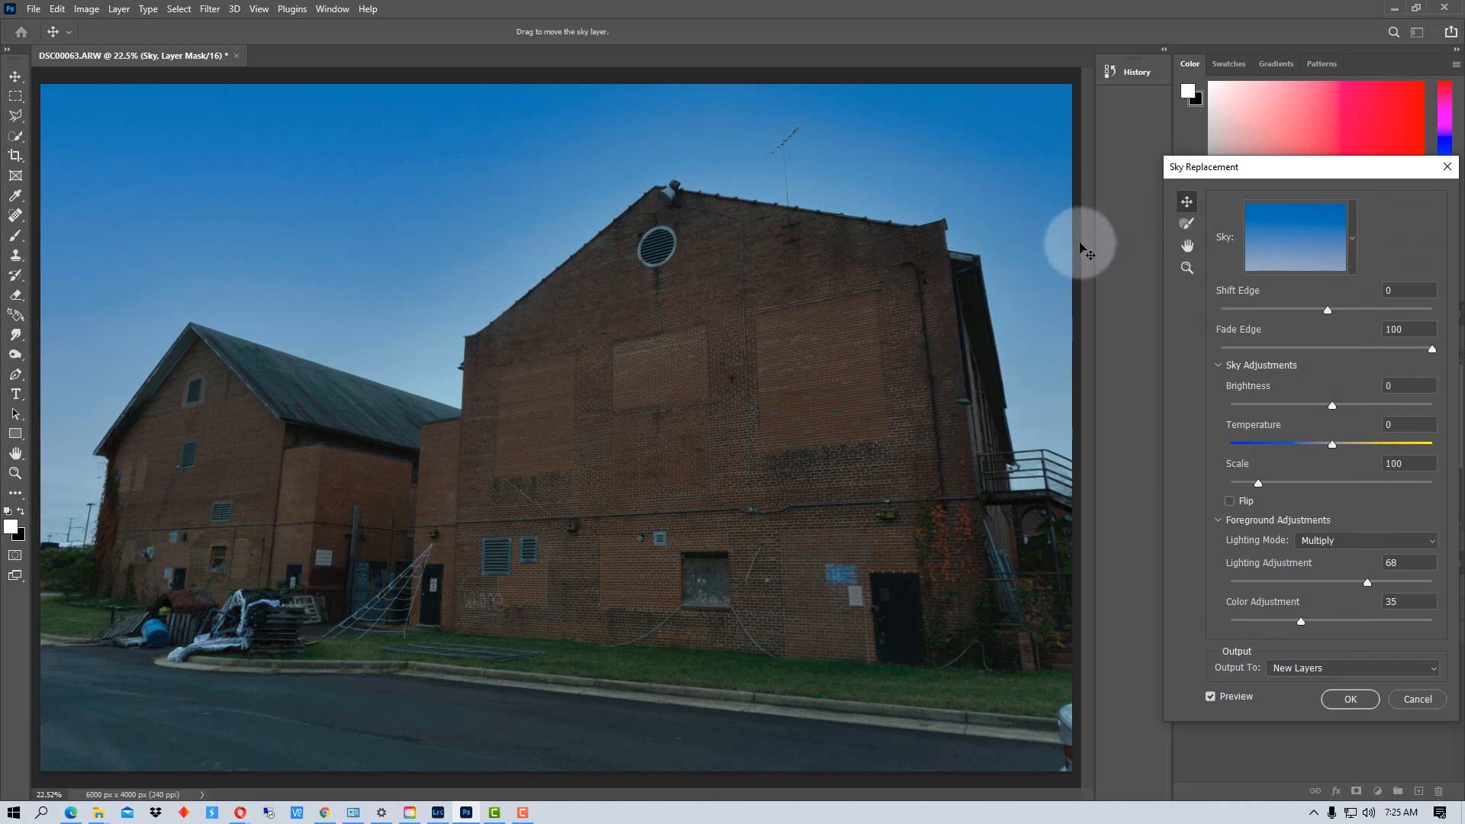
# Examine the rooftop antenna up close with the sky replacement preview turned off and on.
pyautogui.scroll(5, 1072, 245)
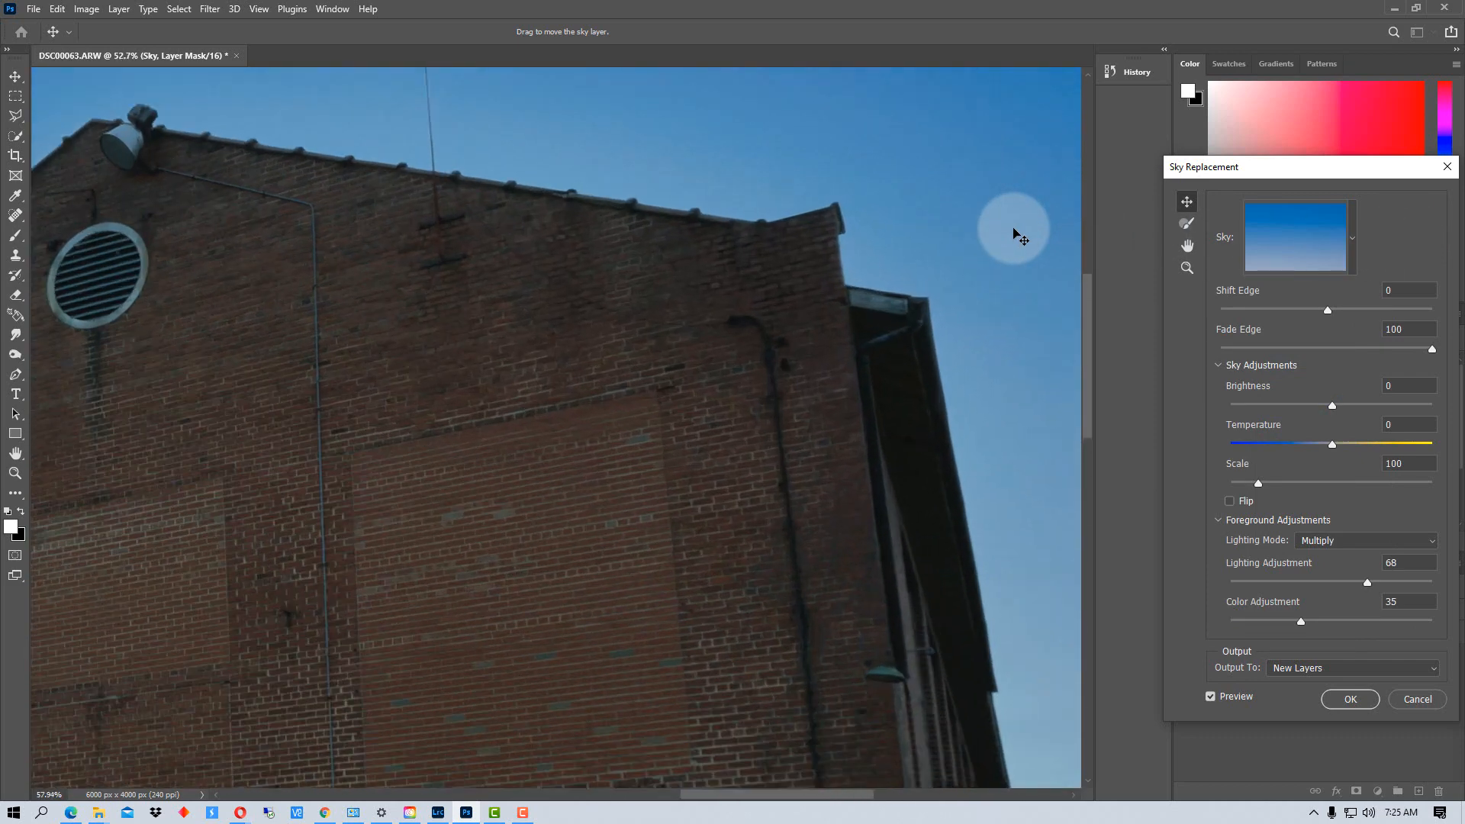
pyautogui.scroll(5, 1082, 290)
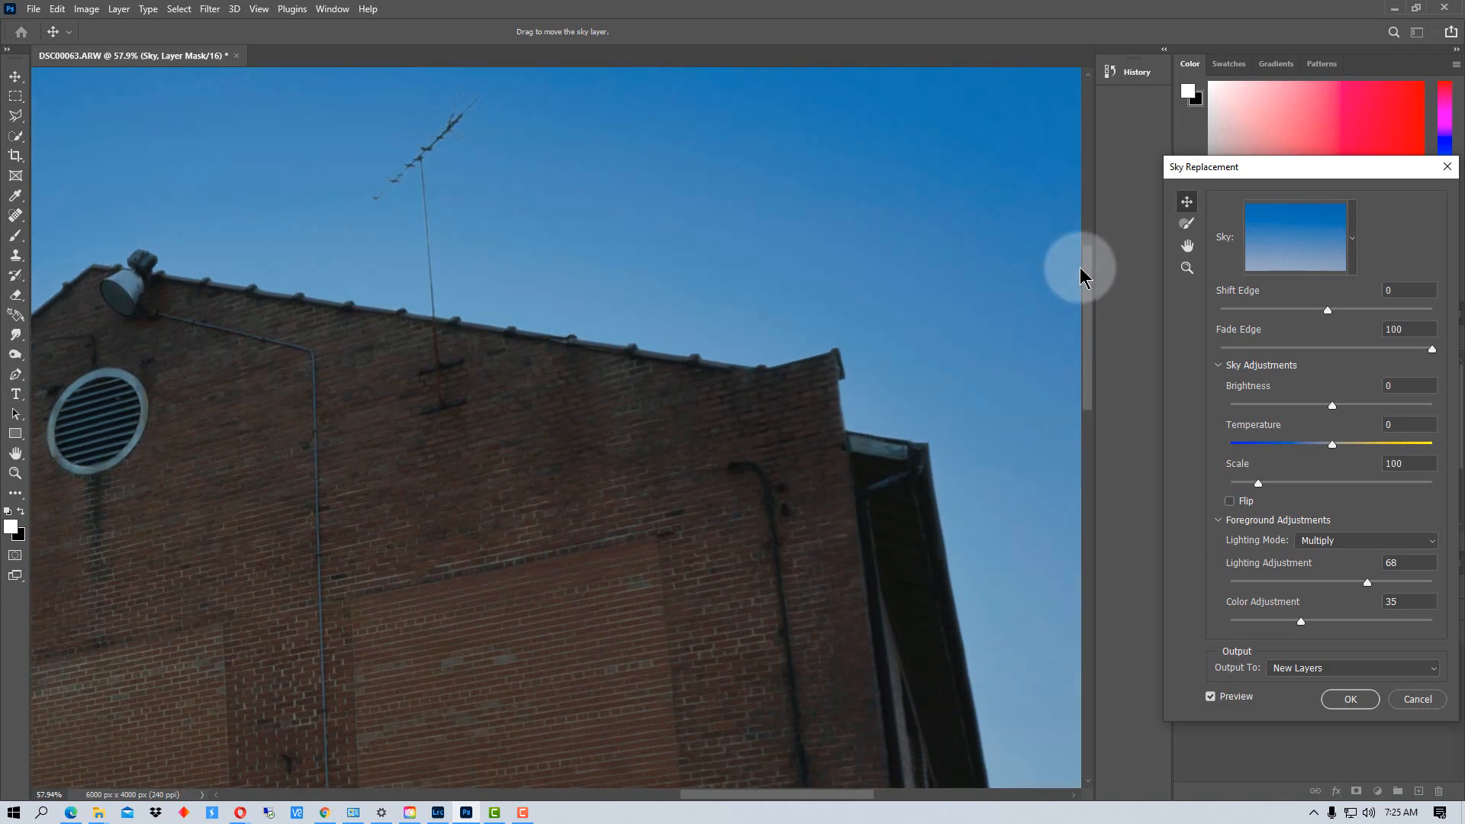
pyautogui.scroll(5, 877, 386)
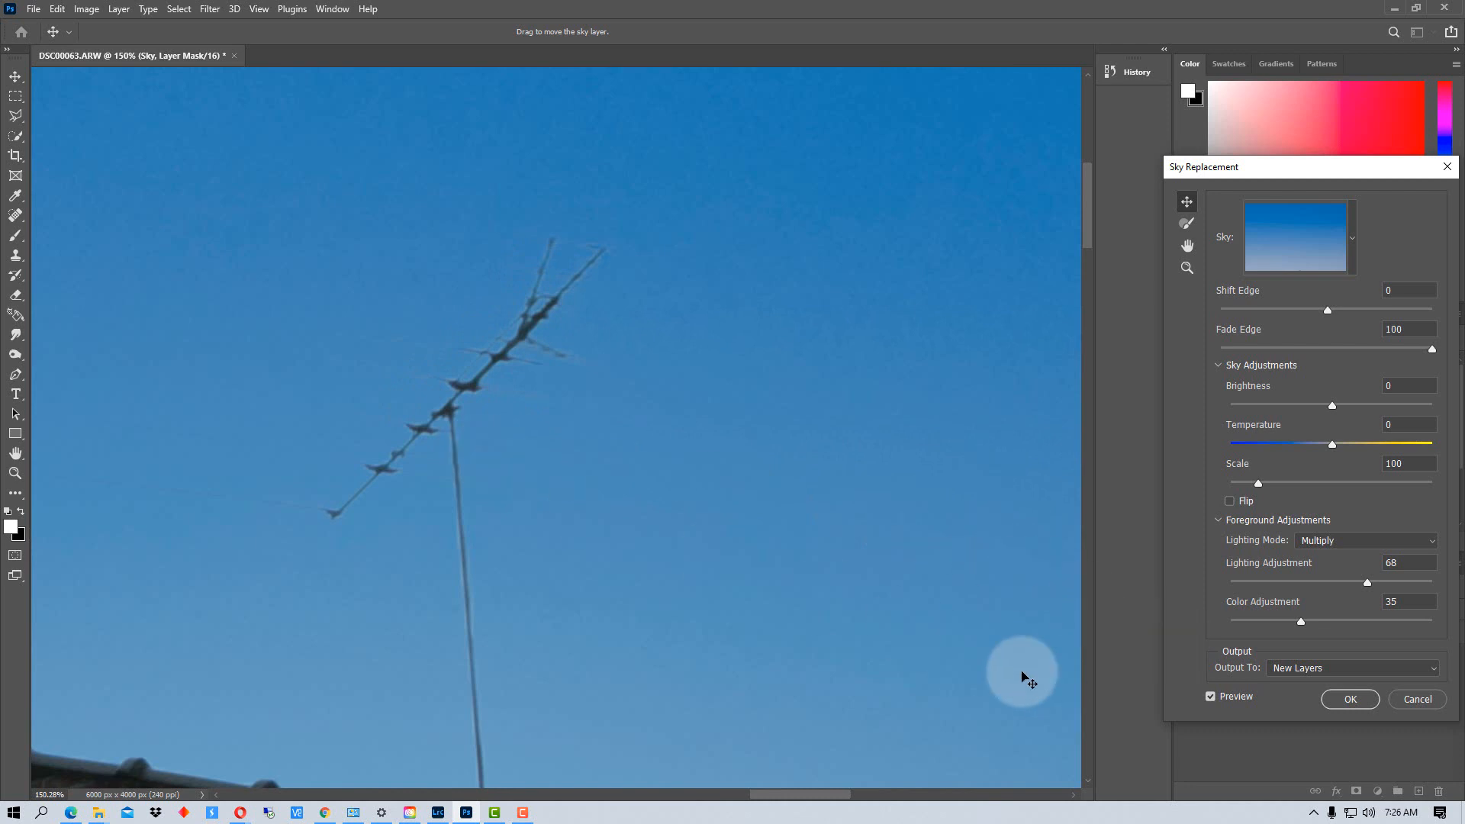
pyautogui.click(1211, 696)
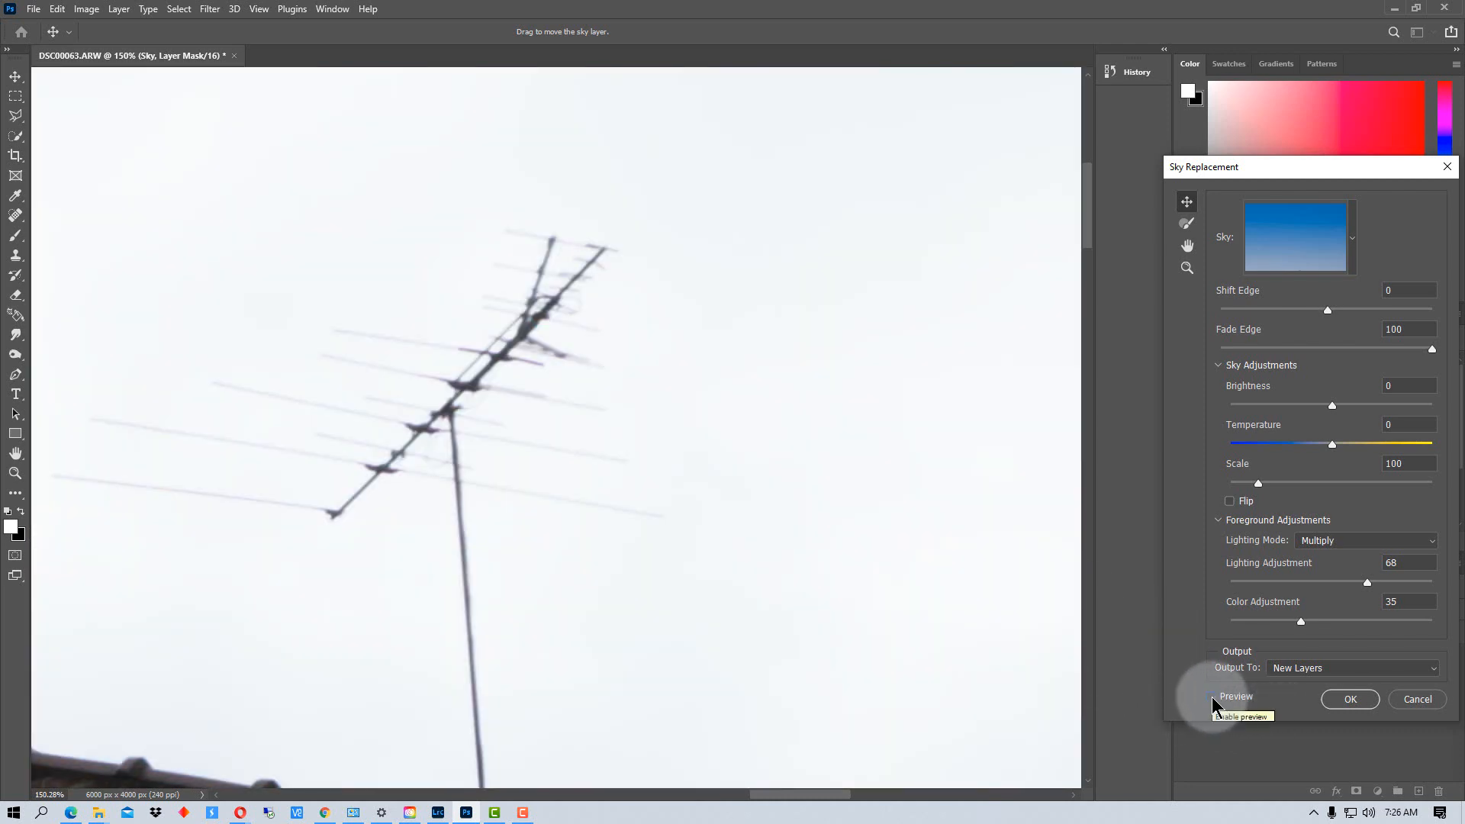
pyautogui.click(1211, 697)
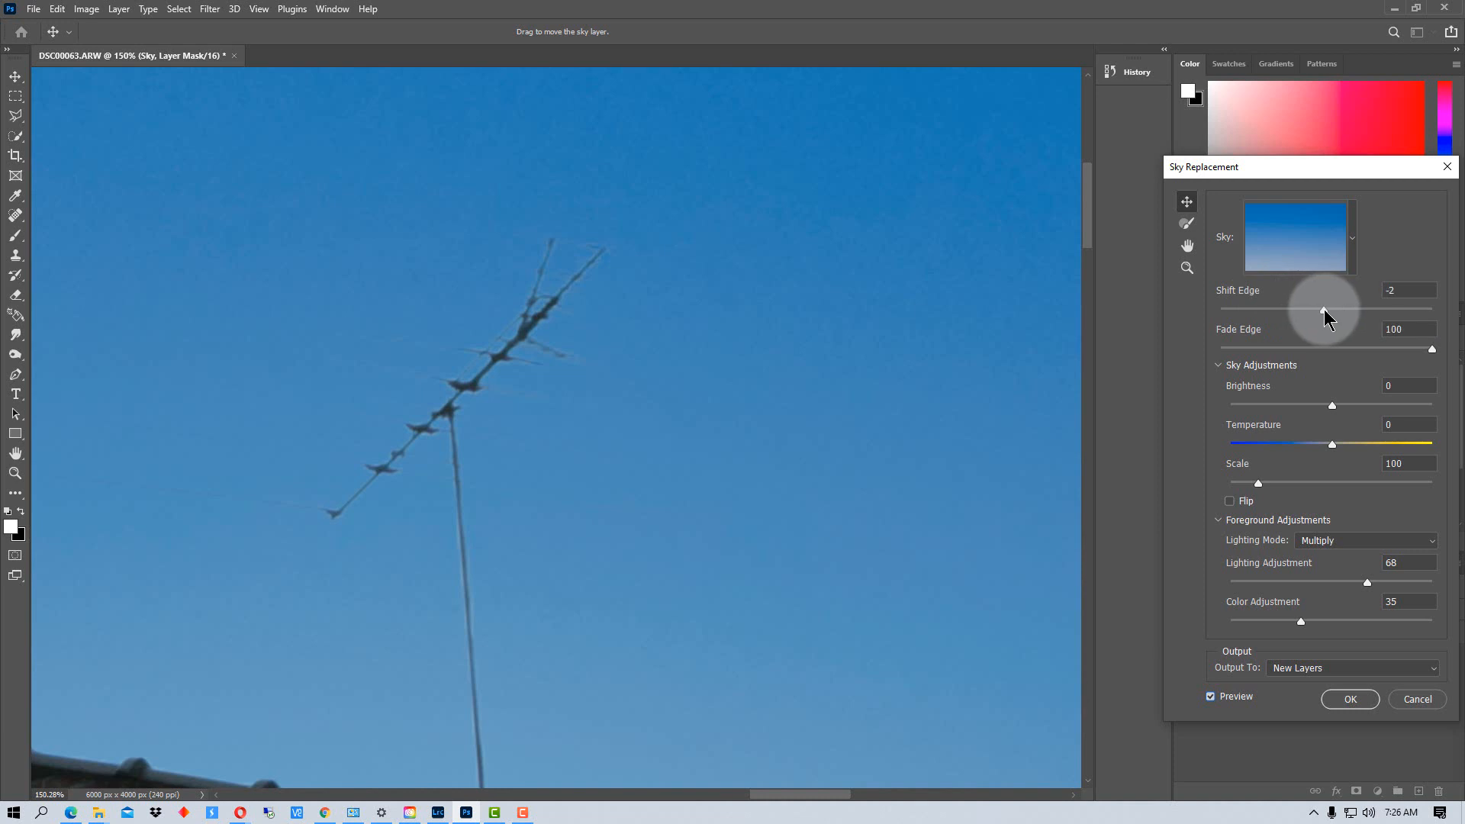
# Try raising Shift Edge to 99 around the antenna, then return it to 0.
pyautogui.moveTo(1317, 309)
pyautogui.mouseDown()
pyautogui.moveTo(1298, 309)
pyautogui.moveTo(1342, 310)
pyautogui.mouseUp()
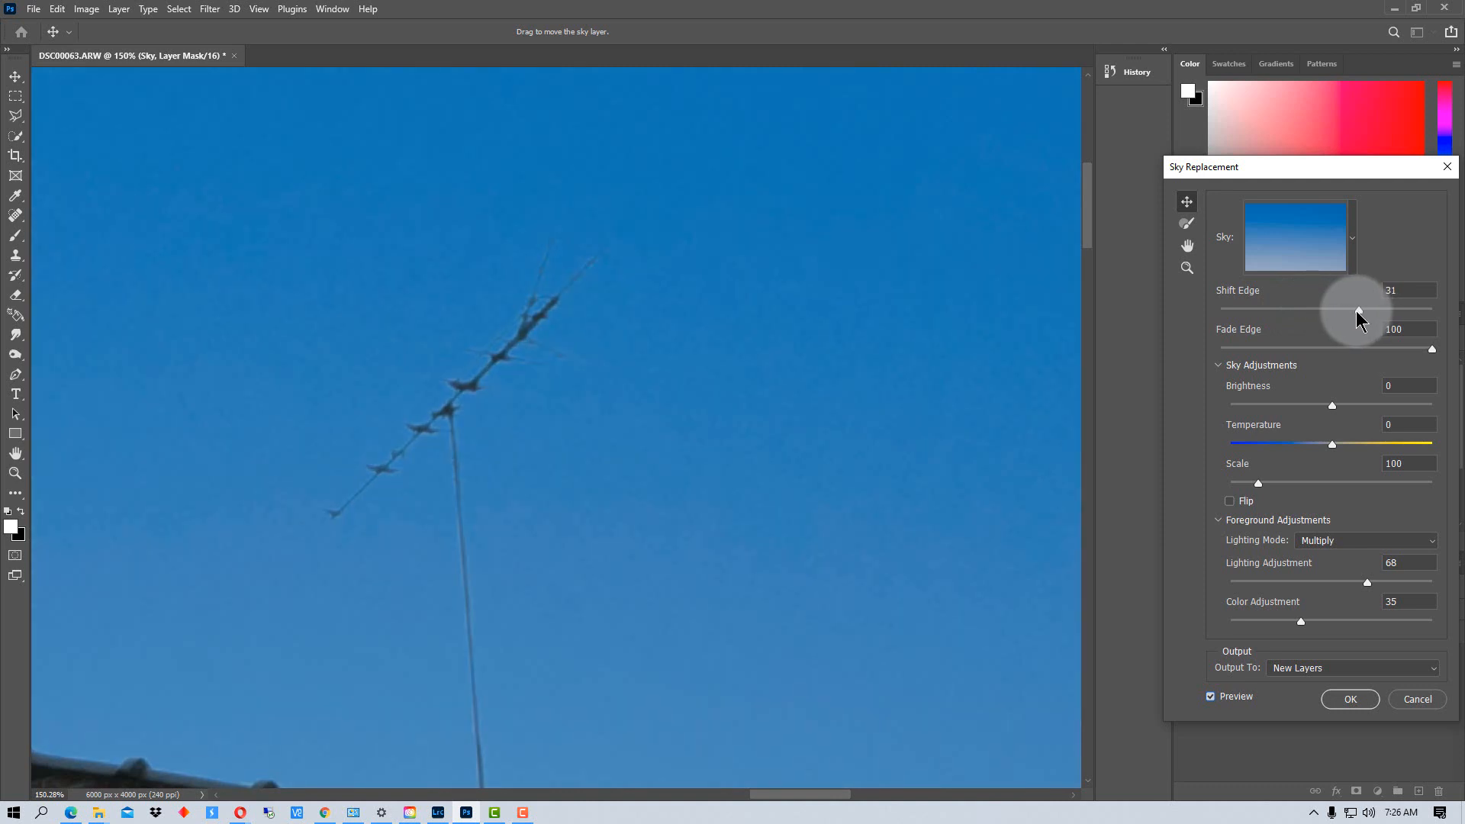
pyautogui.moveTo(1371, 310); pyautogui.dragTo(1371, 310)
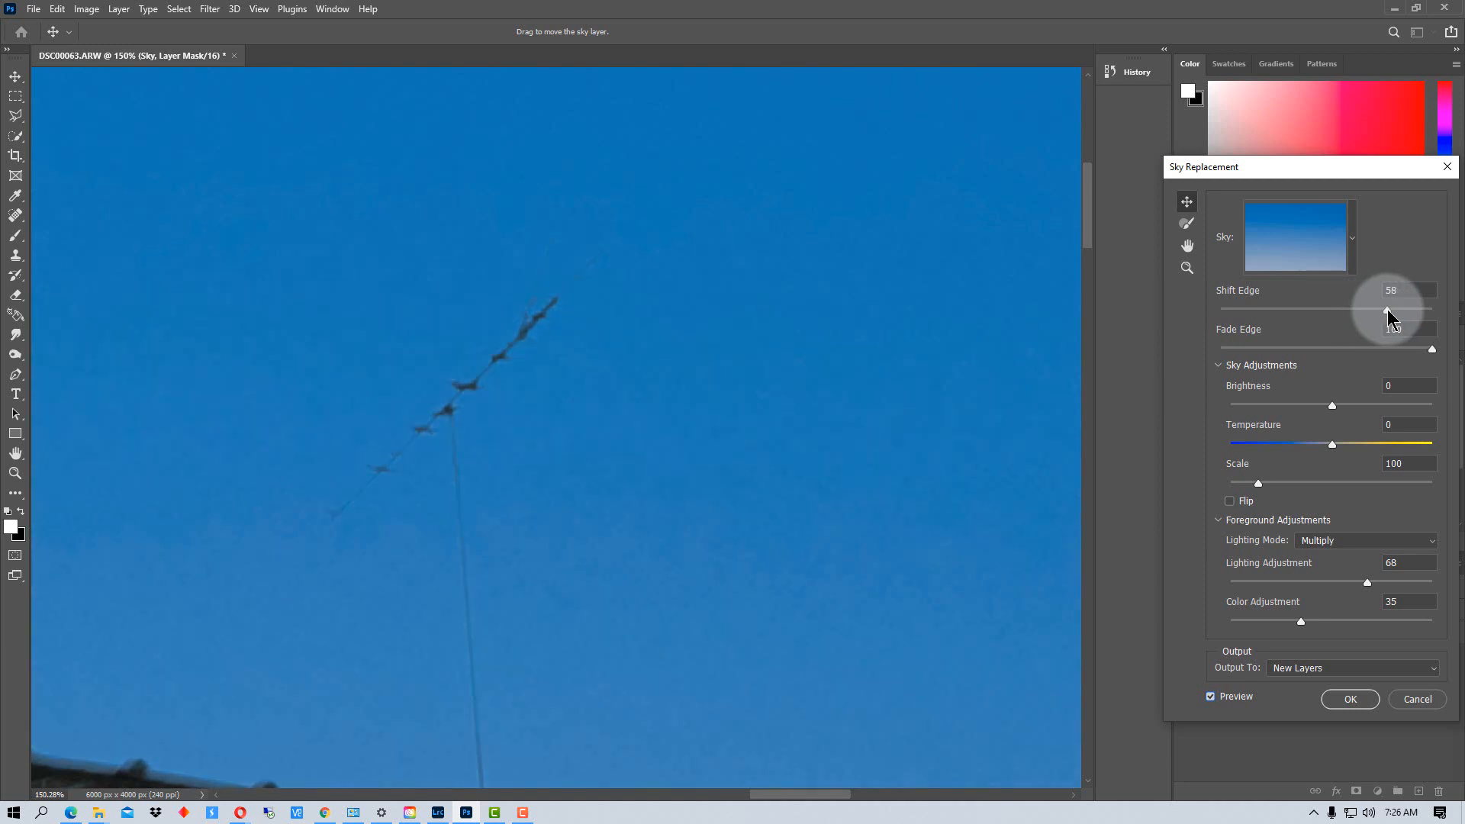
pyautogui.moveTo(1386, 309); pyautogui.dragTo(1432, 317)
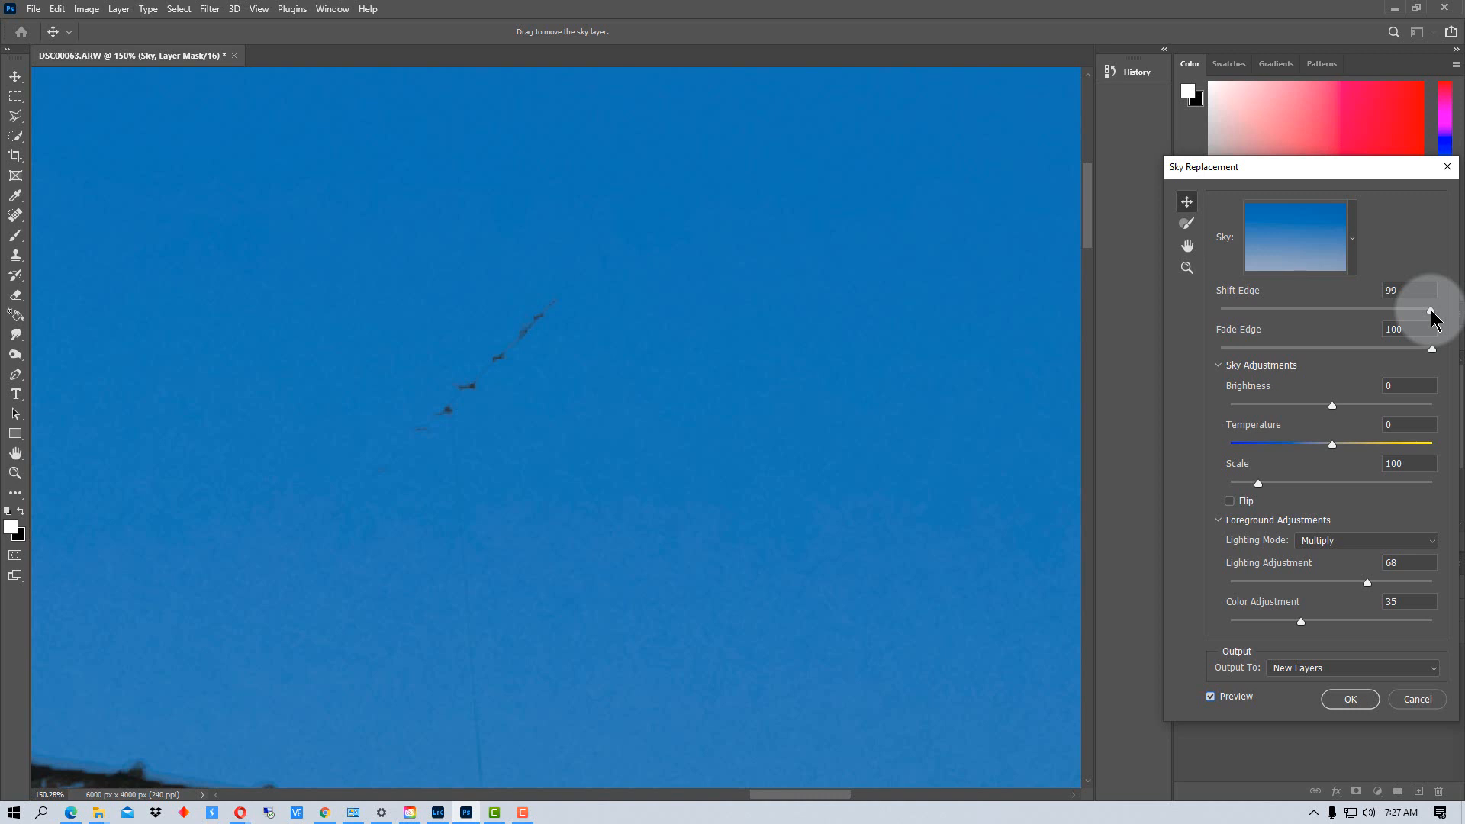
pyautogui.moveTo(1431, 317); pyautogui.dragTo(1334, 315)
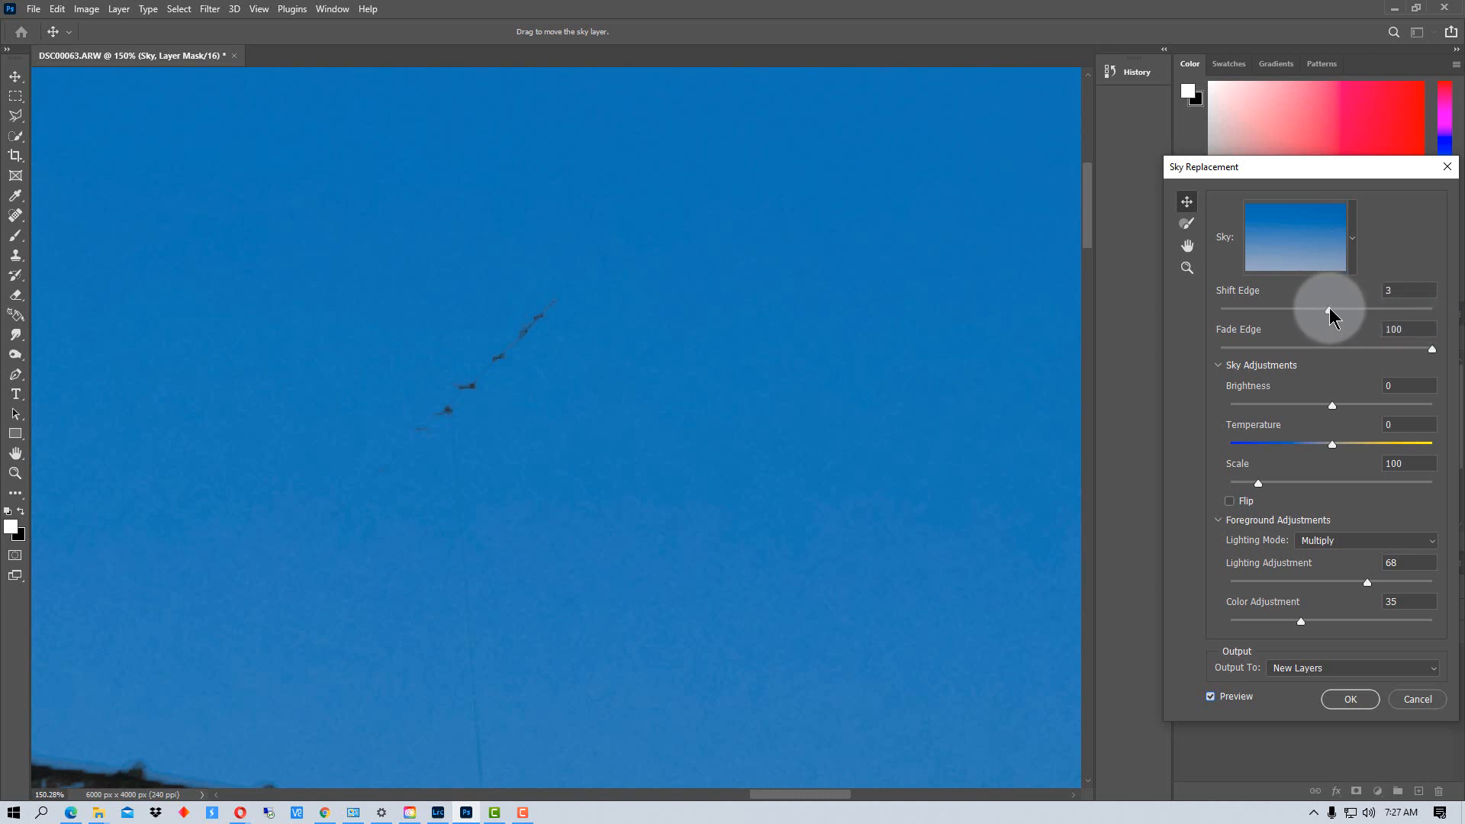
pyautogui.moveTo(1328, 308); pyautogui.dragTo(1327, 308)
# Test a Shift Edge of 99 along the building rooflines, then cancel the sky replacement.
pyautogui.scroll(-3, 978, 448)
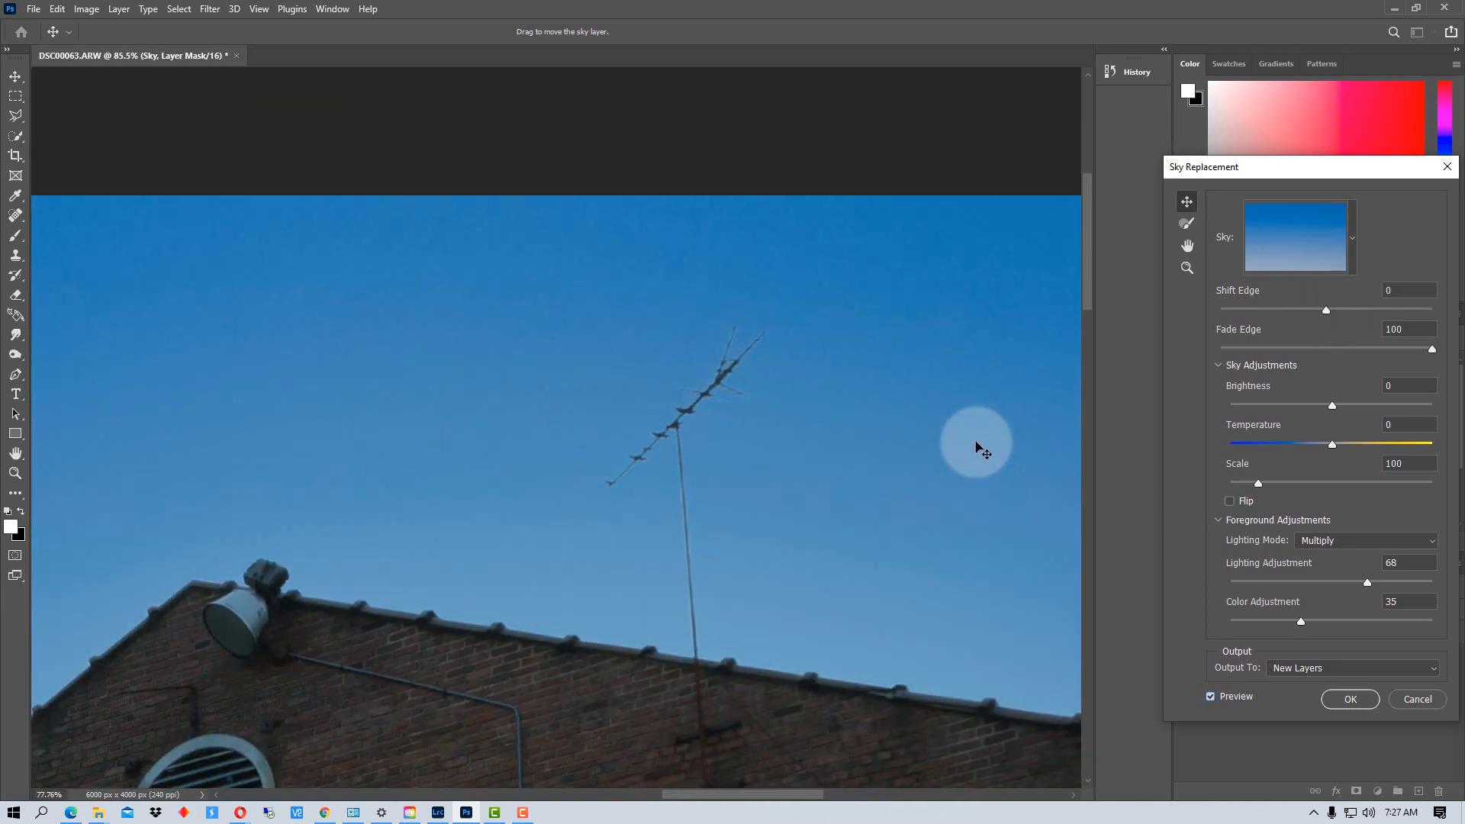
pyautogui.scroll(-3, 978, 448)
pyautogui.moveTo(1324, 308); pyautogui.dragTo(1435, 318)
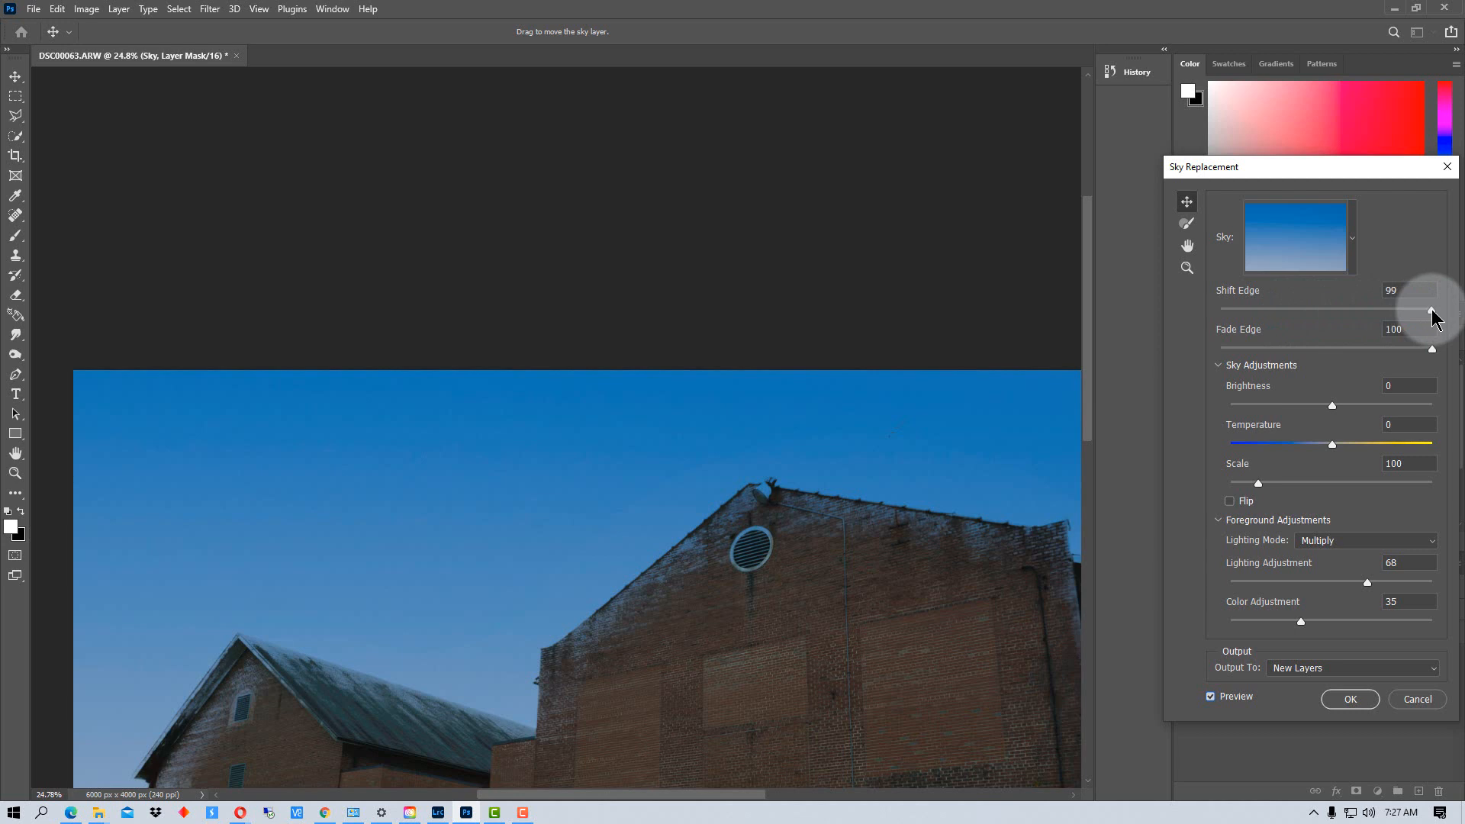
pyautogui.moveTo(1433, 313)
pyautogui.mouseDown()
pyautogui.moveTo(1242, 310)
pyautogui.moveTo(1433, 311)
pyautogui.mouseUp()
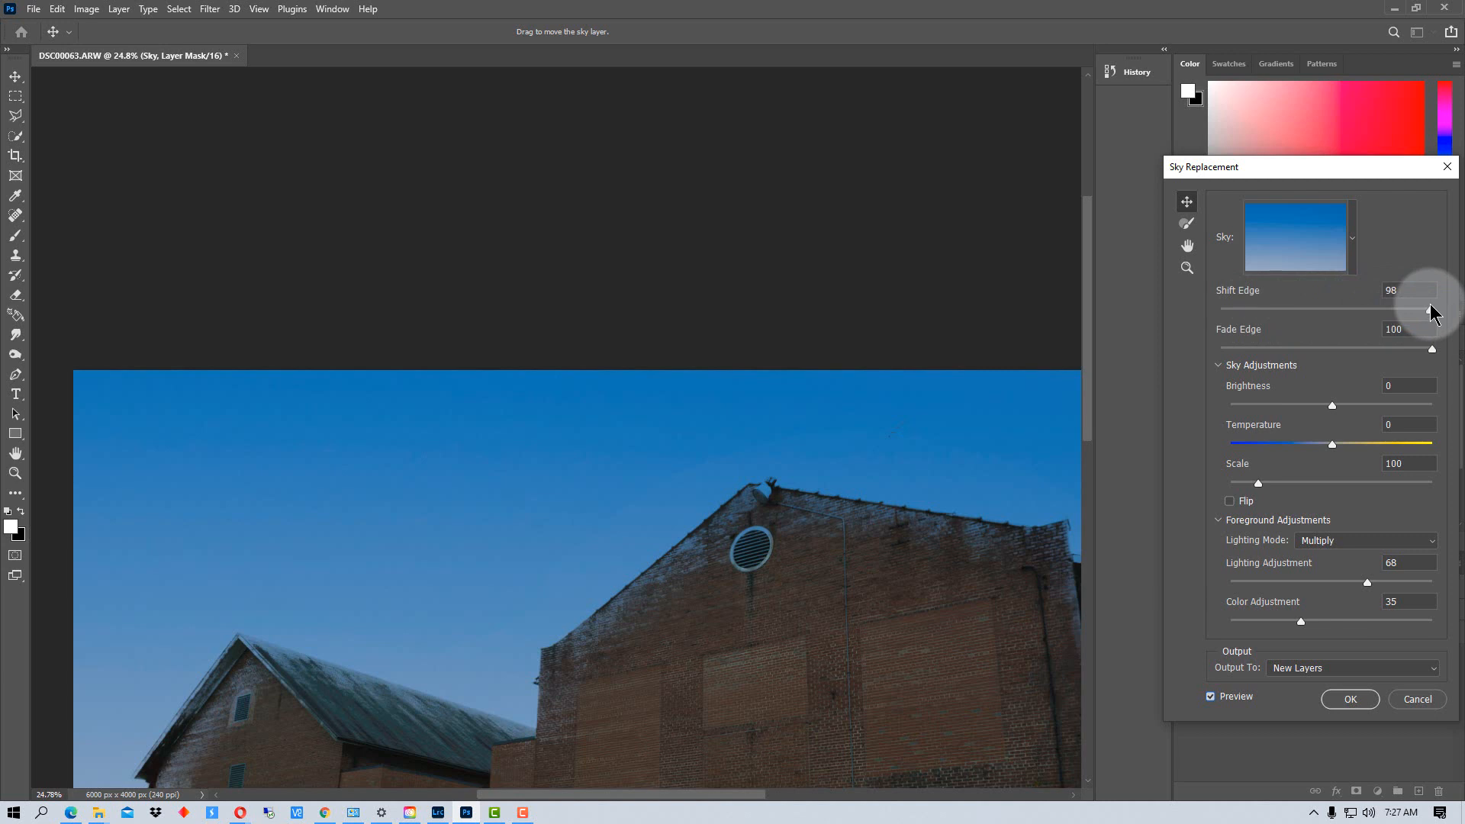
pyautogui.moveTo(1431, 310)
pyautogui.mouseDown()
pyautogui.moveTo(1369, 310)
pyautogui.moveTo(1418, 310)
pyautogui.moveTo(1404, 311)
pyautogui.mouseUp()
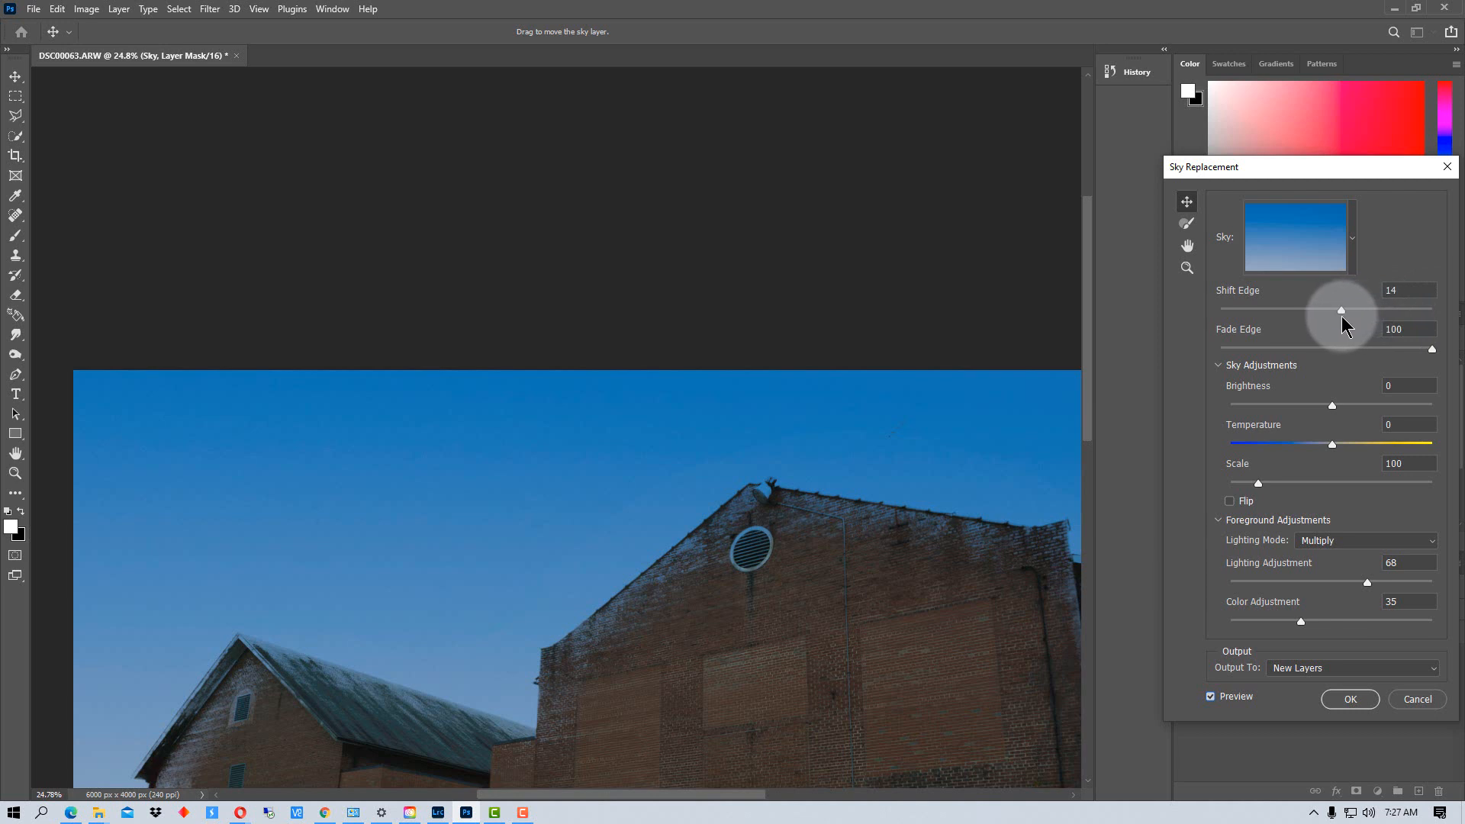
pyautogui.moveTo(1339, 315); pyautogui.dragTo(1330, 317)
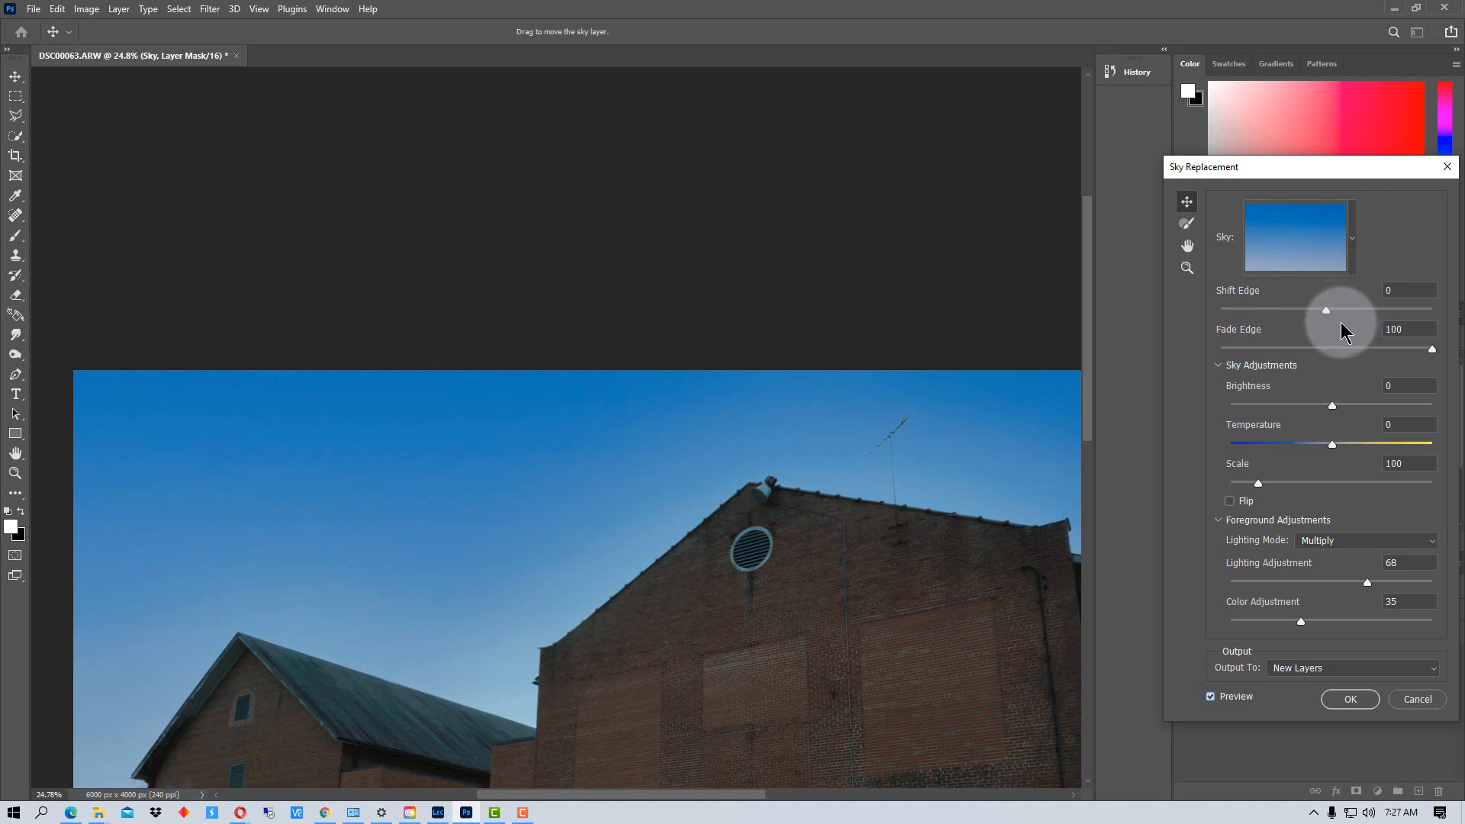
pyautogui.hotkey('ctrl', '0')
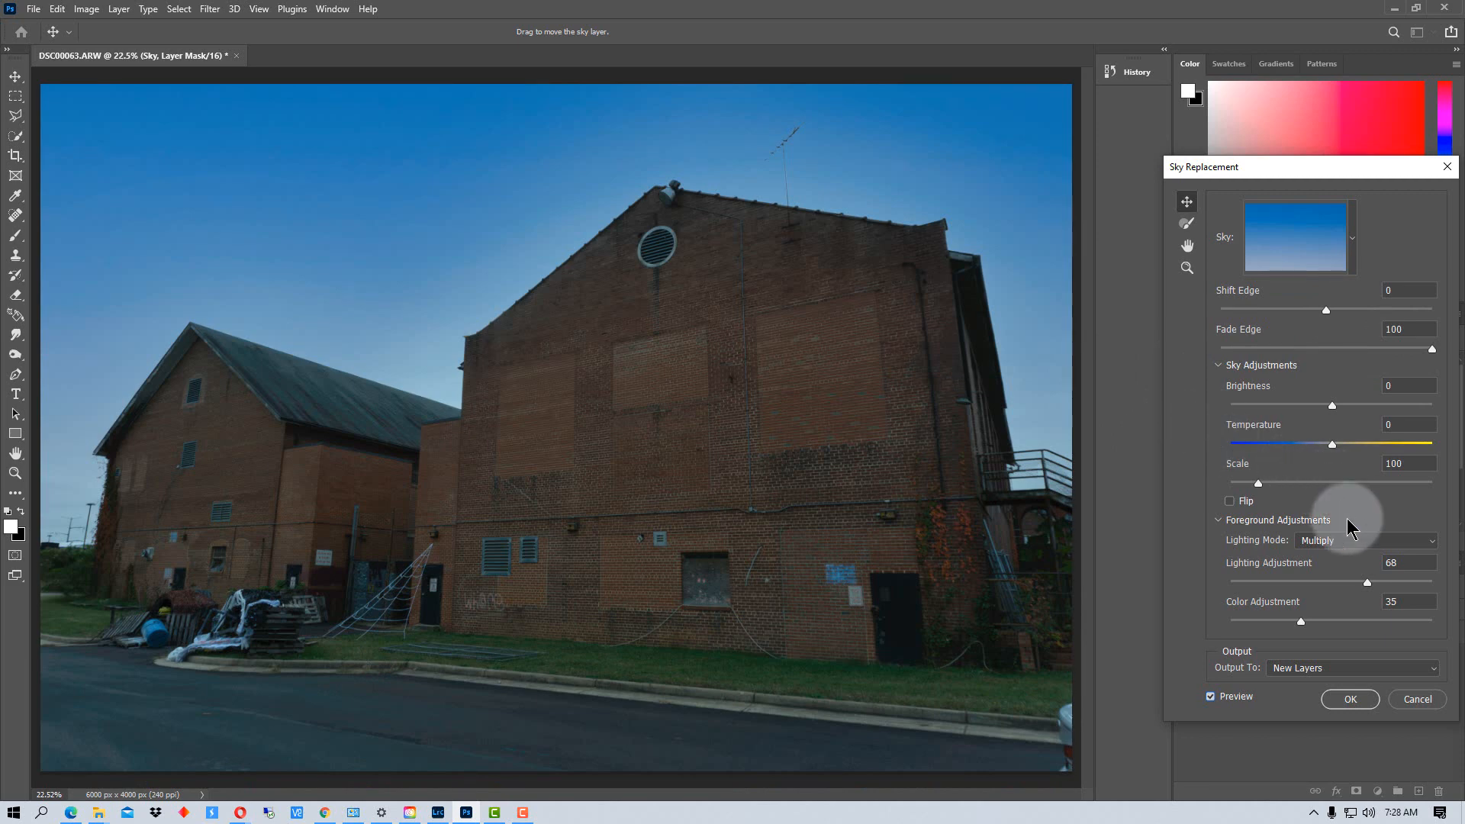
pyautogui.click(1418, 700)
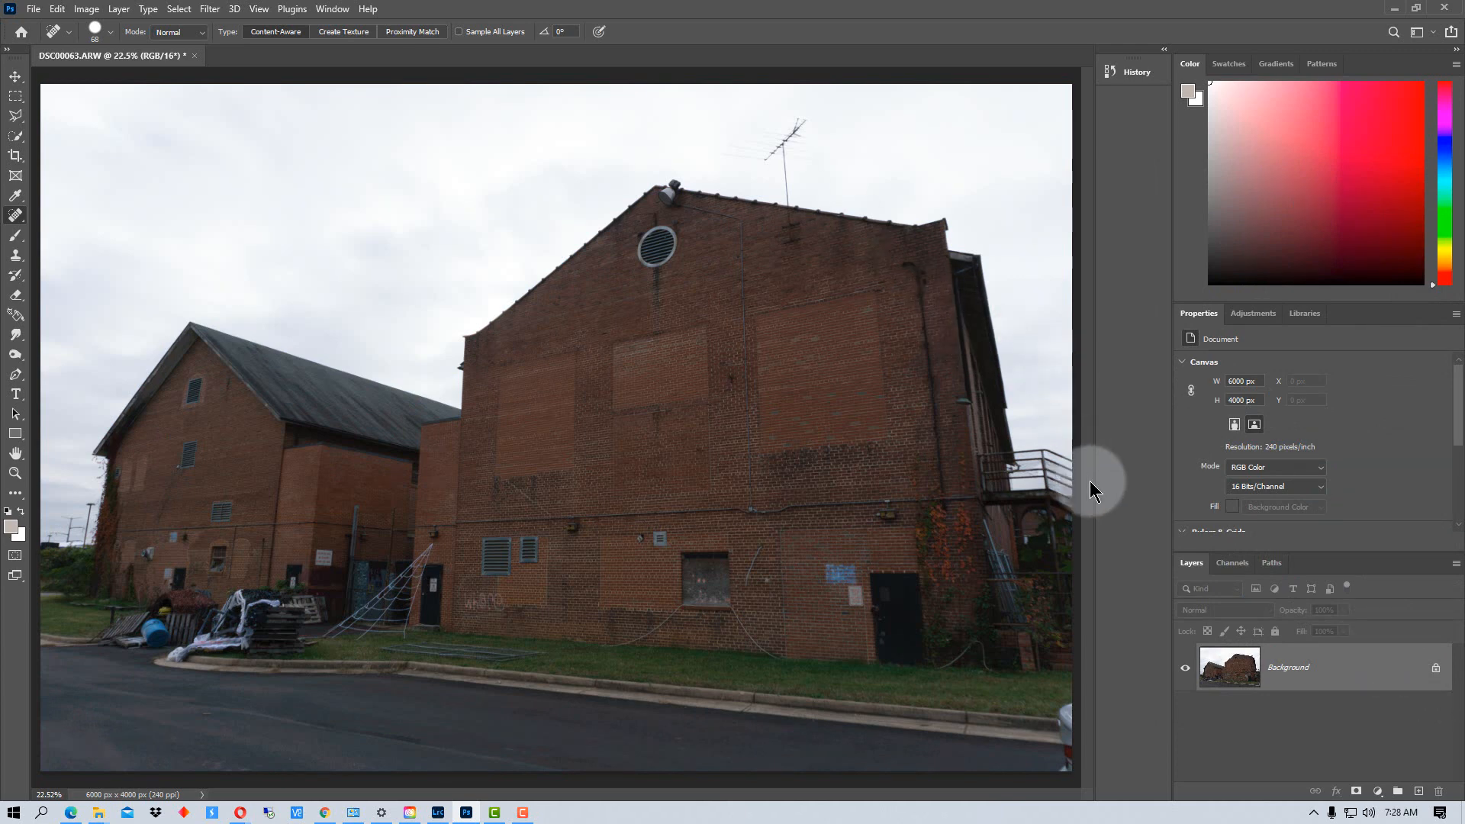
# Remove the antenna above the roof with the Patch tool, sampling clear sky beside it, and clear the selection.
pyautogui.scroll(3, 980, 377)
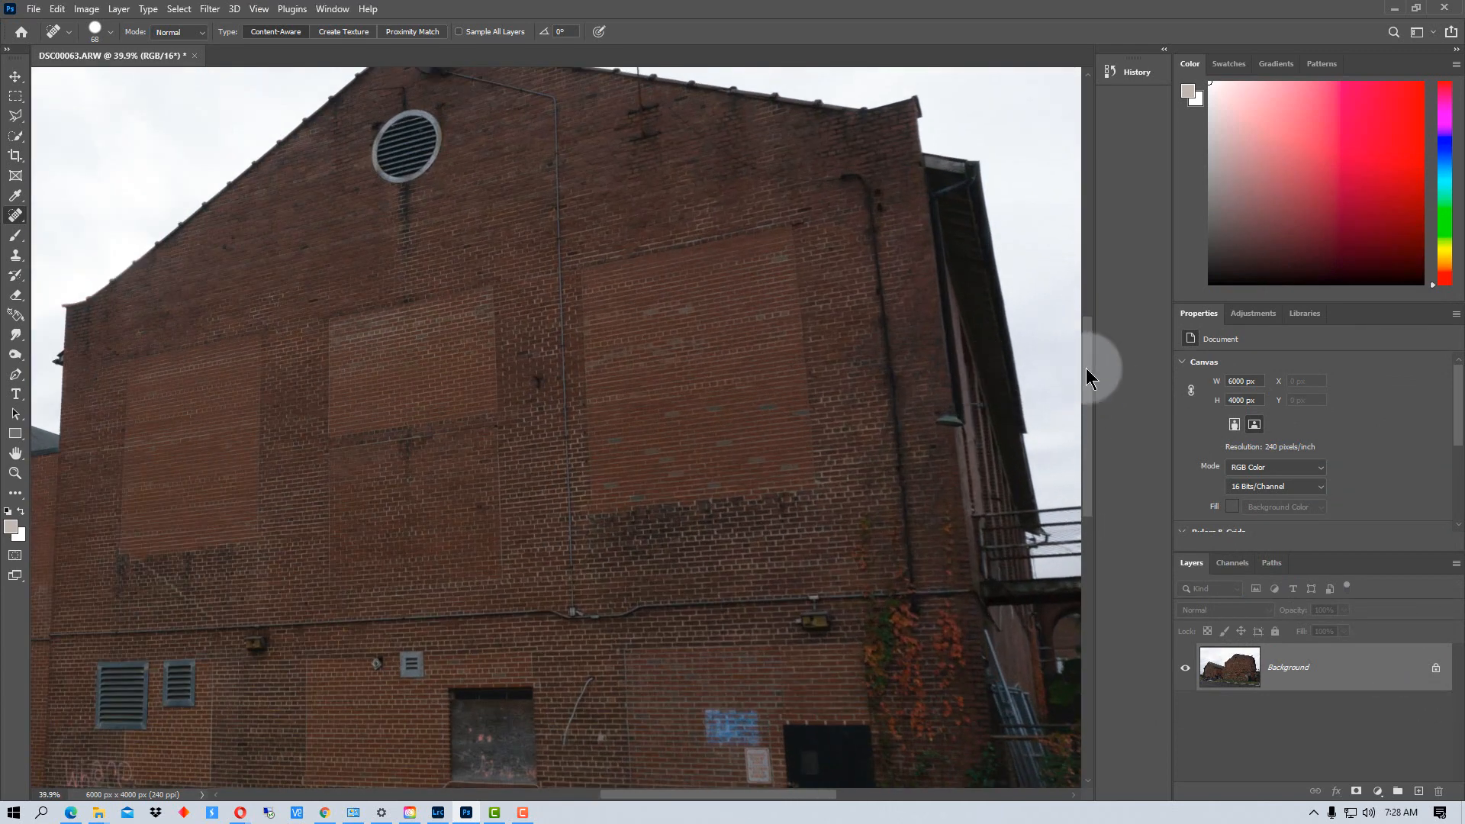
pyautogui.moveTo(1087, 367); pyautogui.dragTo(1086, 254)
pyautogui.scroll(2, 897, 325)
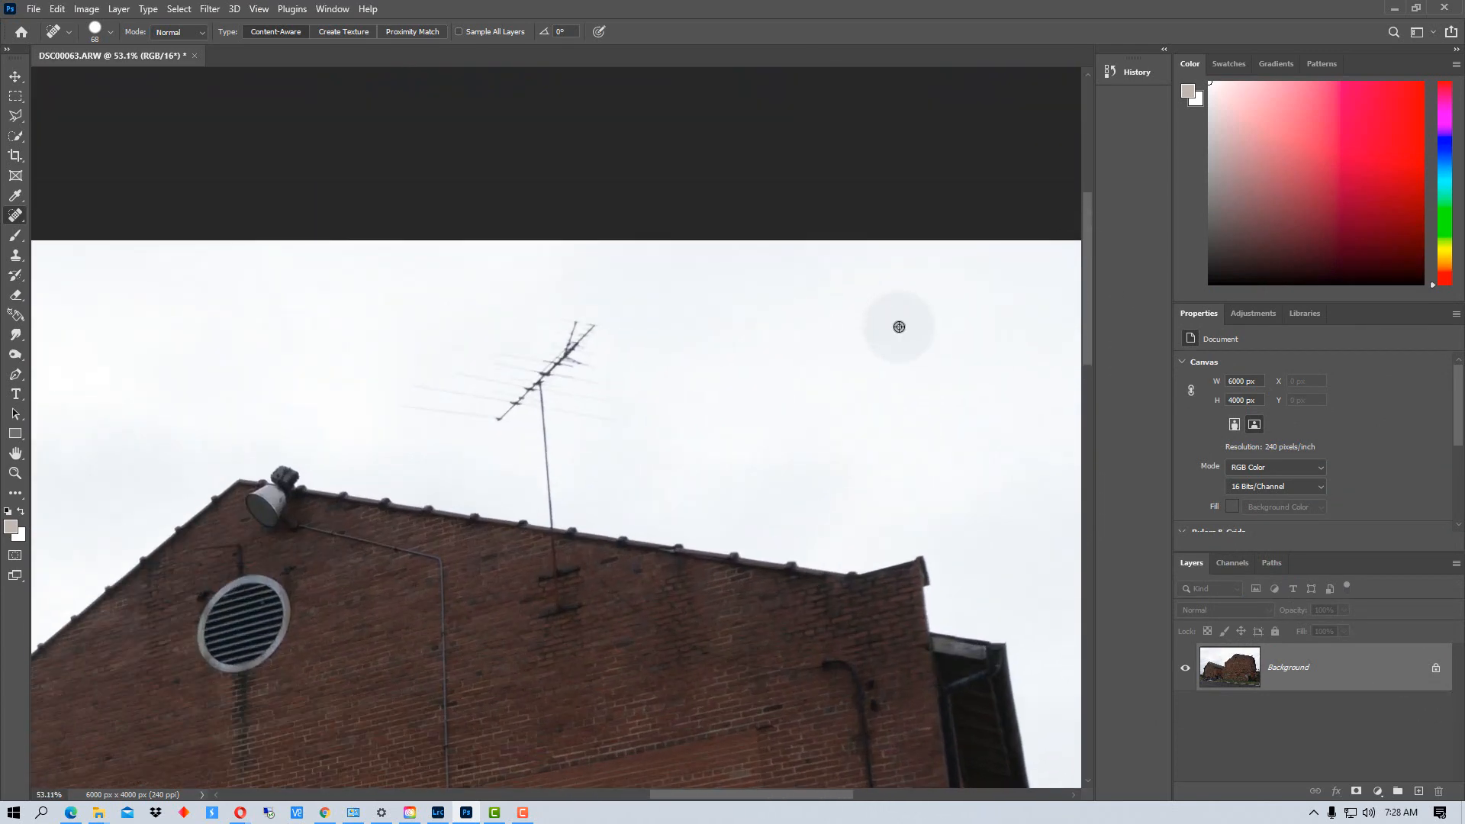
pyautogui.scroll(2, 898, 327)
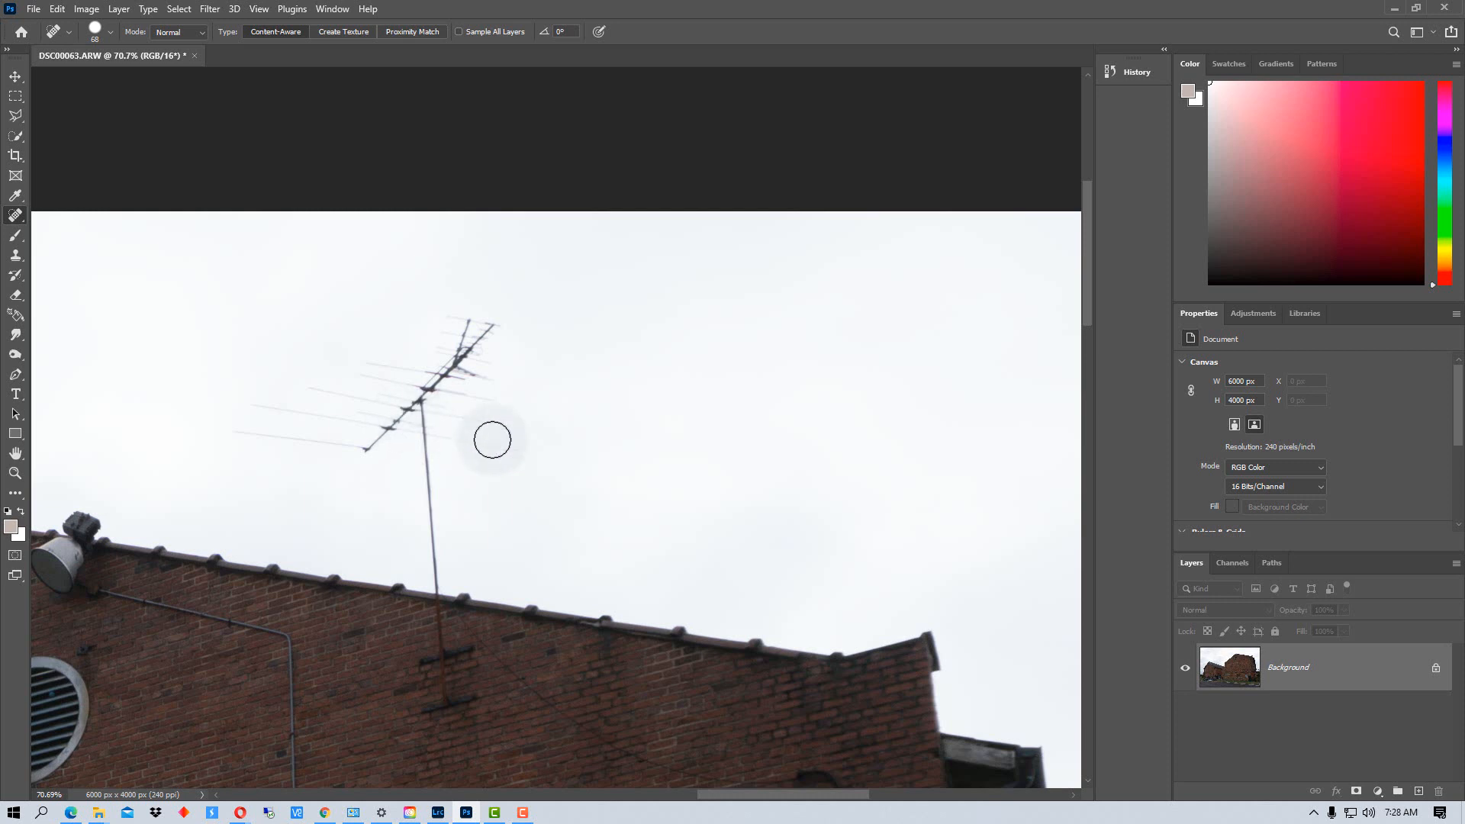
pyautogui.rightClick(19, 218)
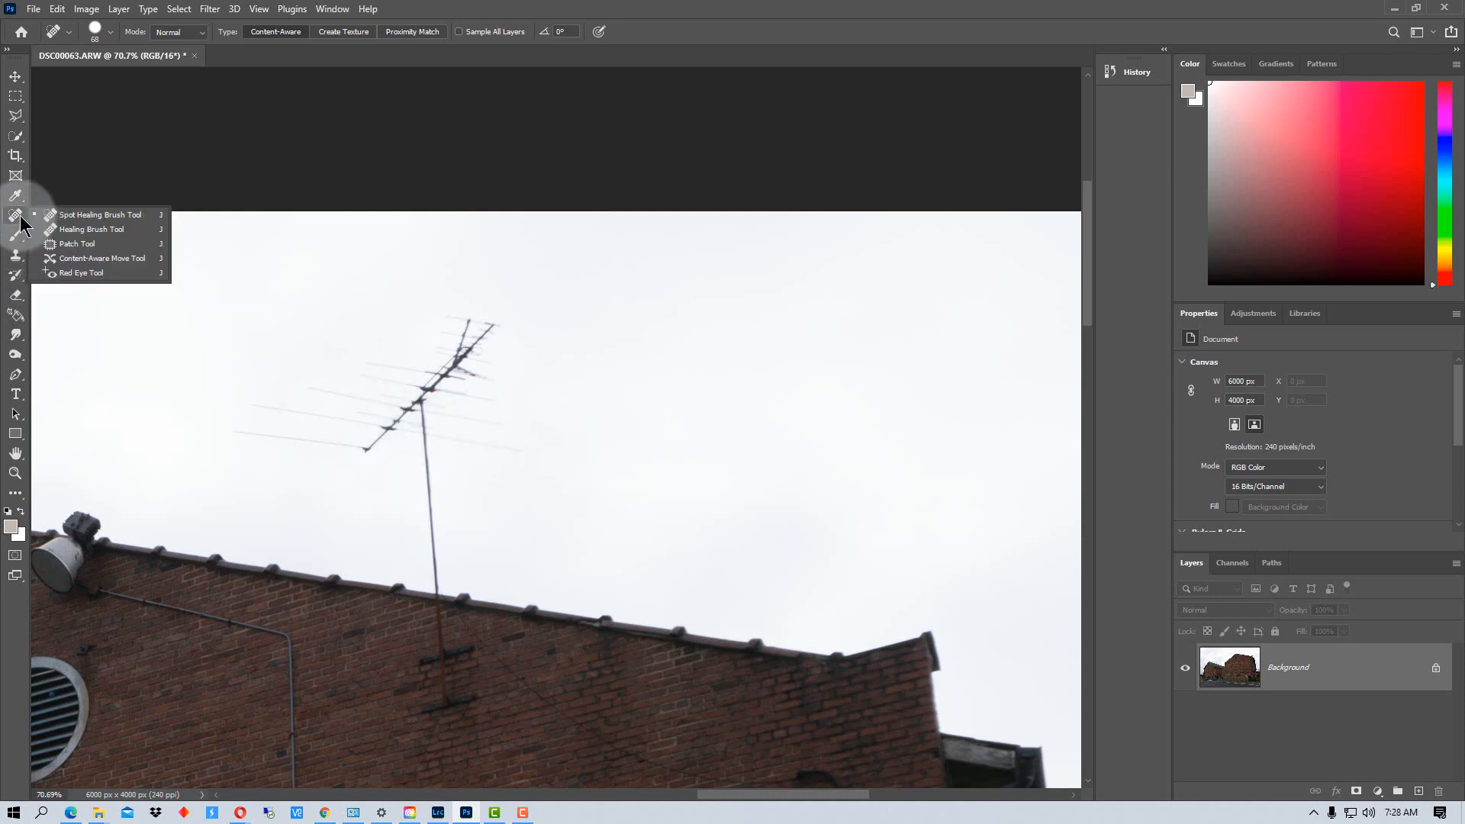
pyautogui.click(59, 249)
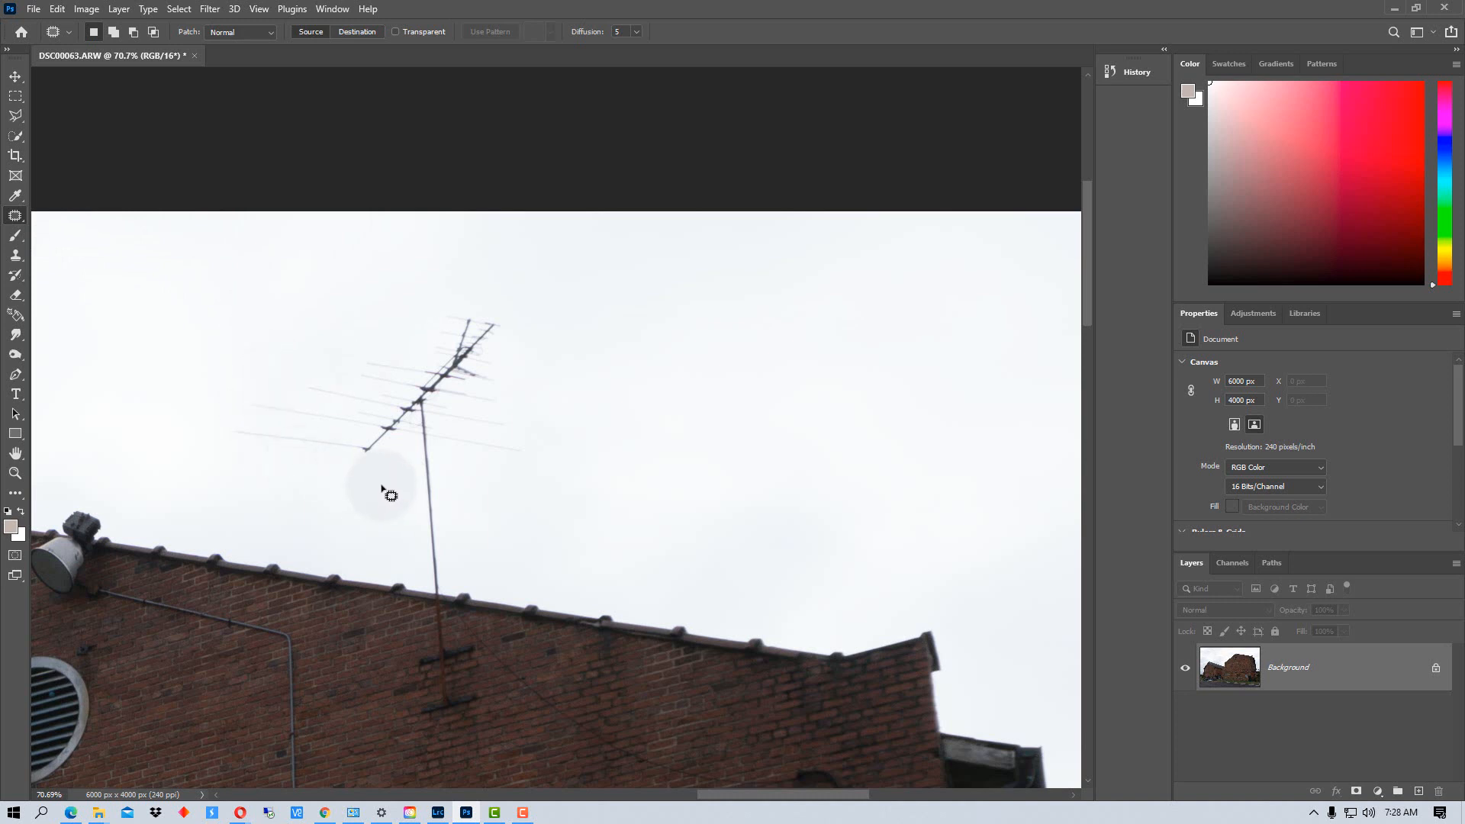
pyautogui.moveTo(382, 484)
pyautogui.mouseDown()
pyautogui.moveTo(217, 379)
pyautogui.moveTo(449, 288)
pyautogui.moveTo(585, 353)
pyautogui.moveTo(550, 500)
pyautogui.moveTo(495, 562)
pyautogui.moveTo(443, 574)
pyautogui.moveTo(382, 486)
pyautogui.mouseUp()
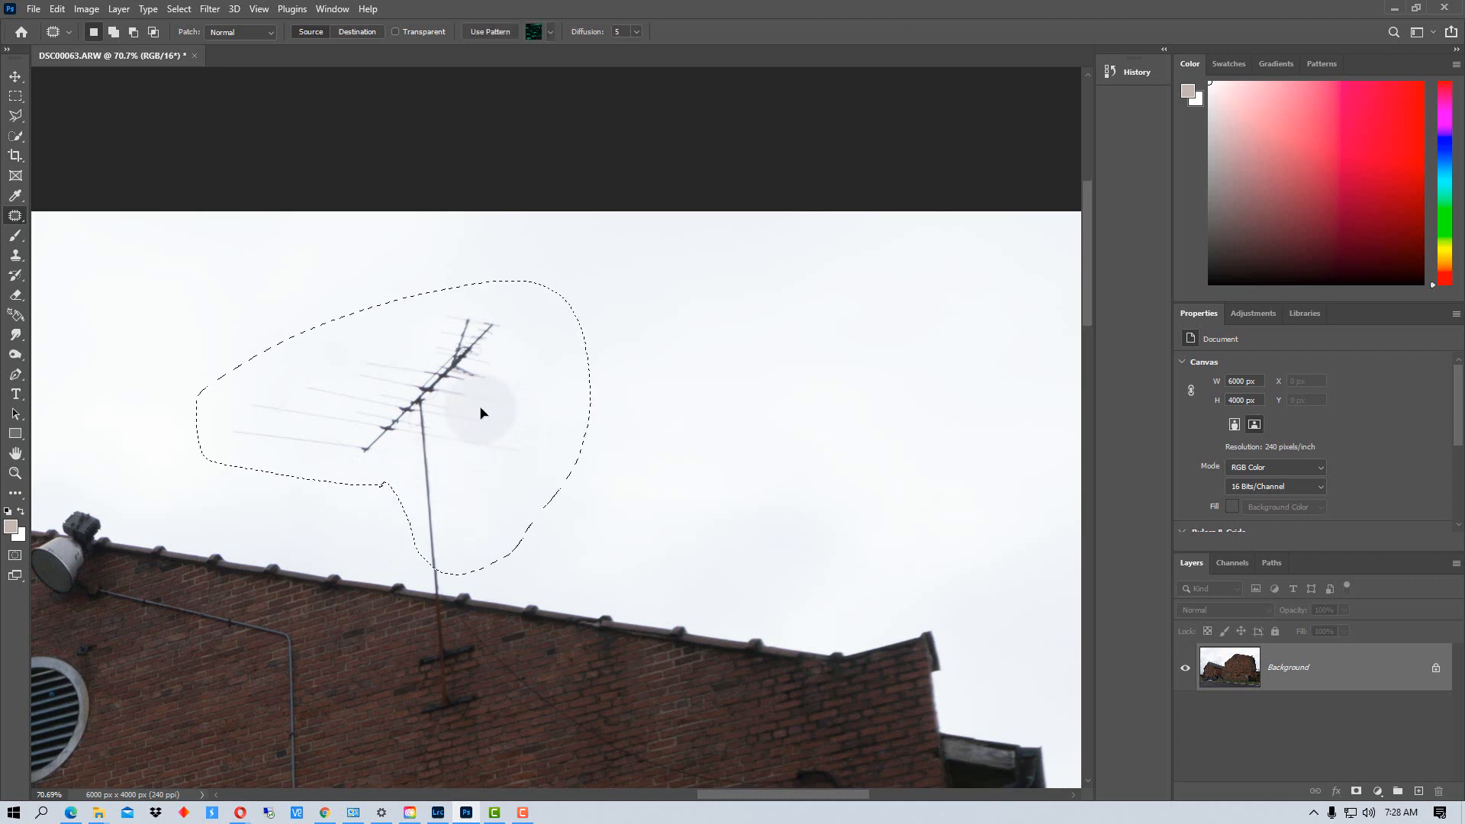
pyautogui.moveTo(481, 410); pyautogui.dragTo(889, 416)
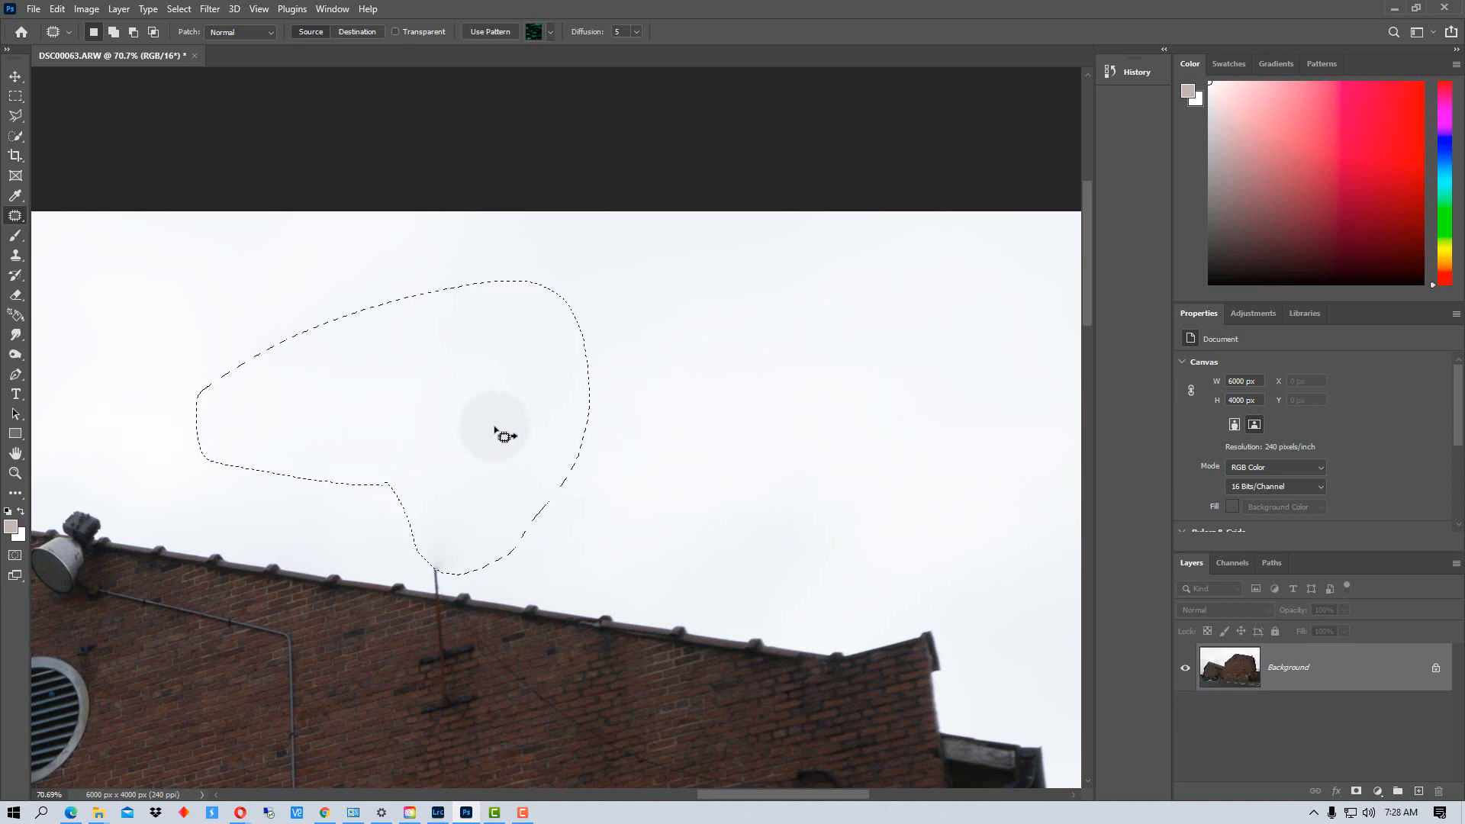
pyautogui.click(639, 425)
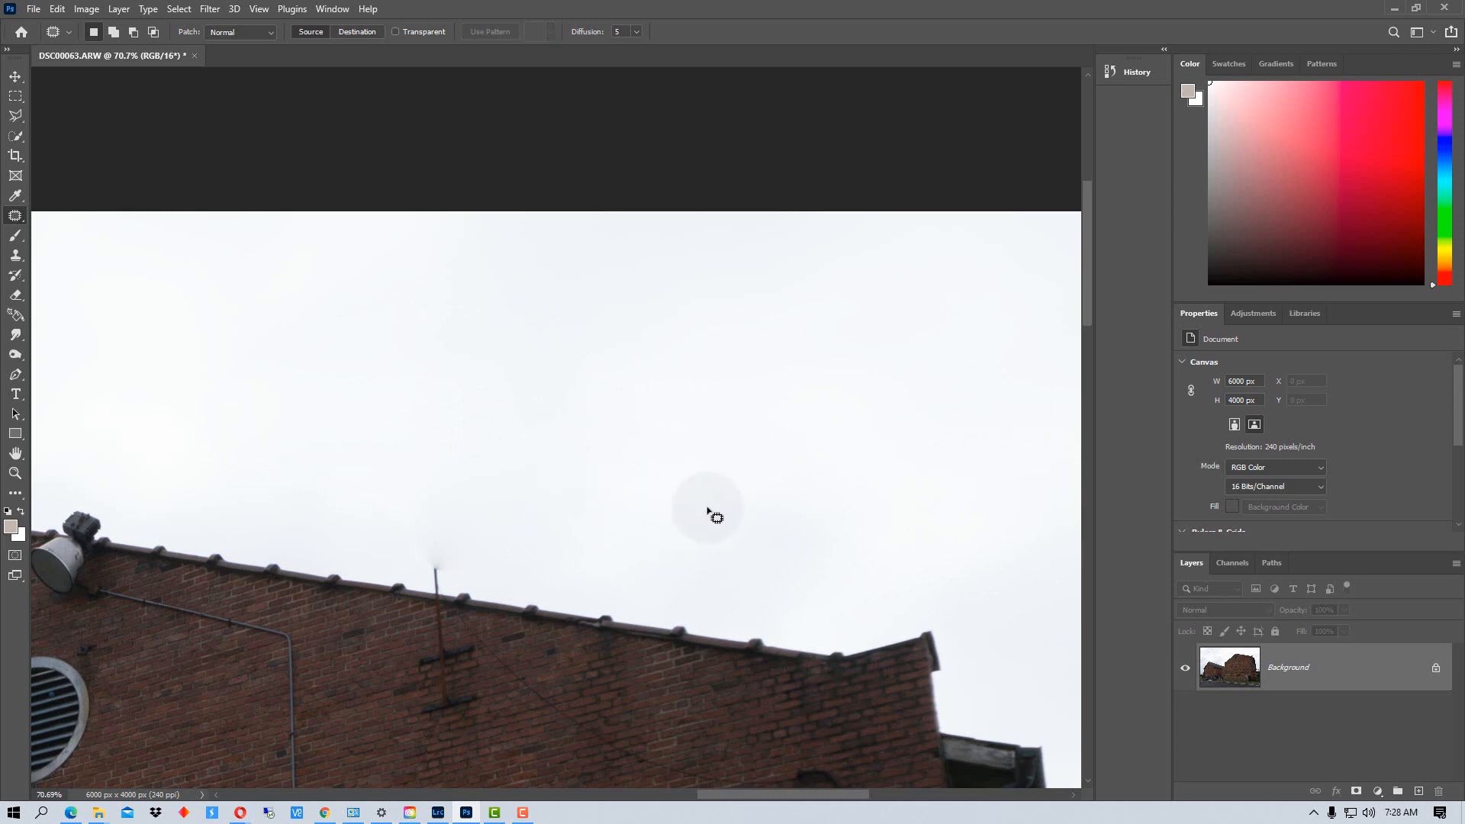
# Heal the antenna stub remaining in the sky above the brick roofline with the Healing Brush.
pyautogui.scroll(2, 669, 479)
pyautogui.scroll(1, 669, 479)
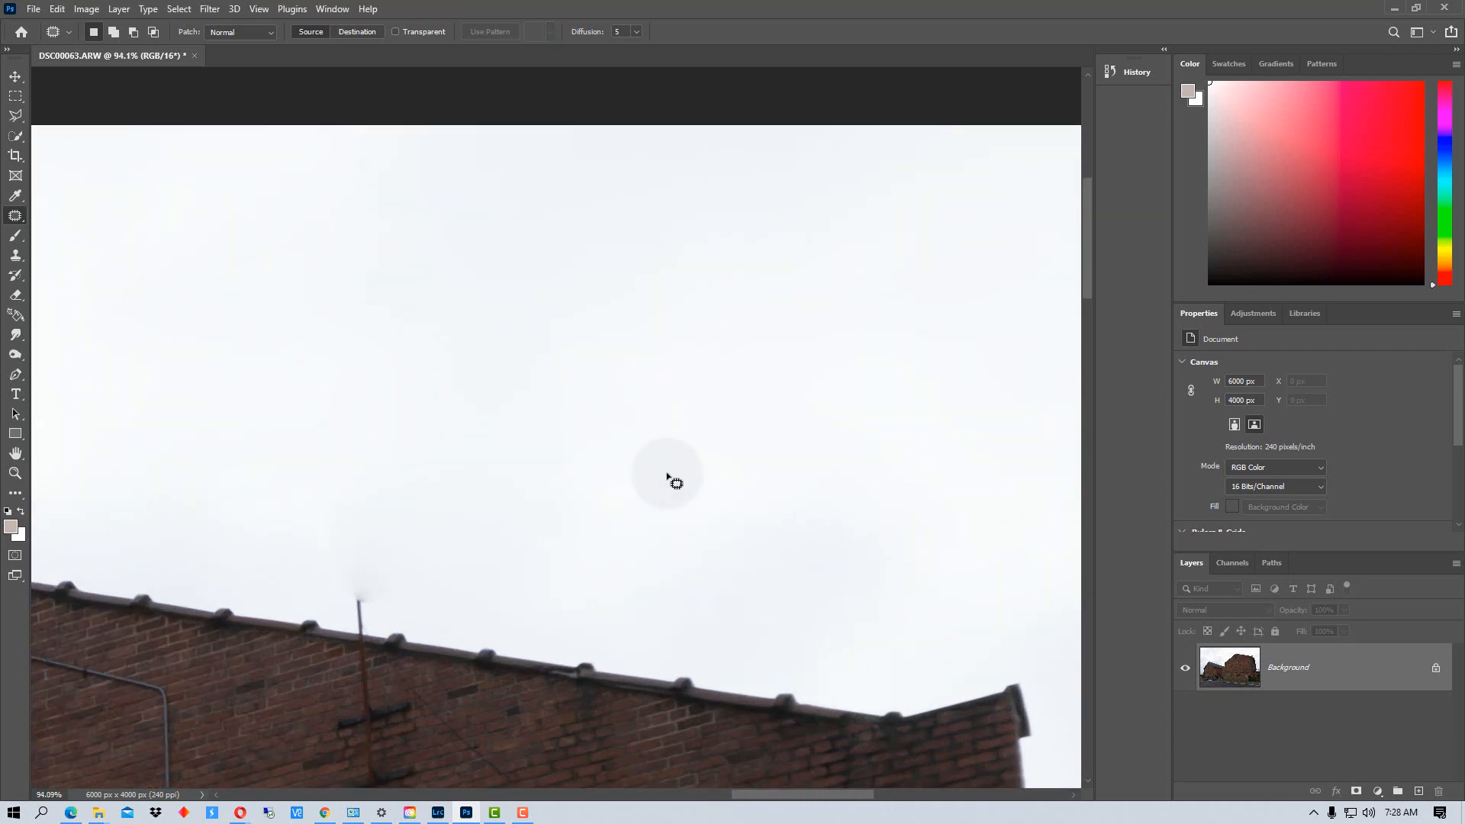
pyautogui.moveTo(777, 792); pyautogui.dragTo(719, 791)
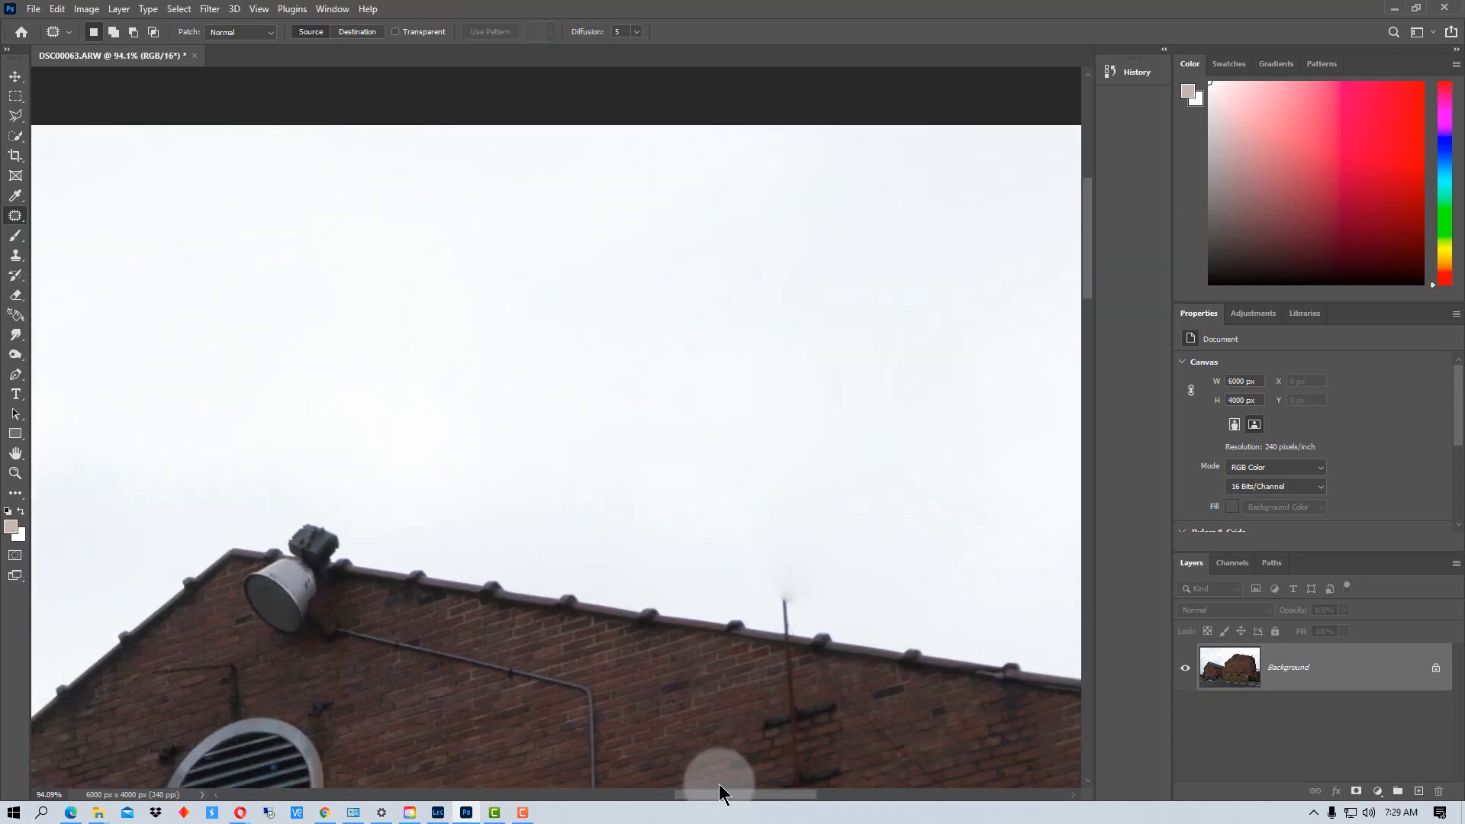
pyautogui.scroll(1, 901, 615)
pyautogui.scroll(1, 900, 615)
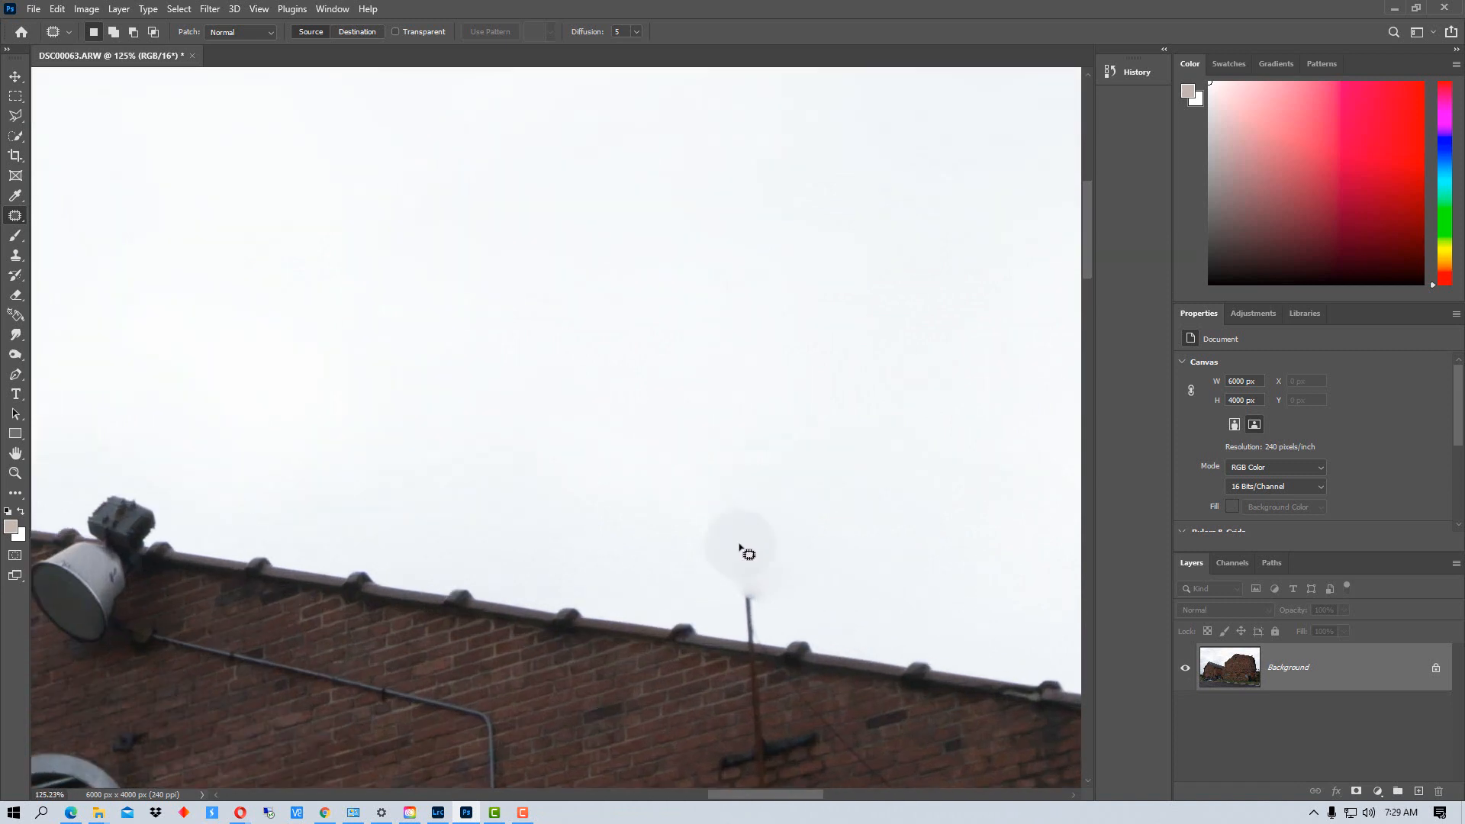
pyautogui.rightClick(21, 217)
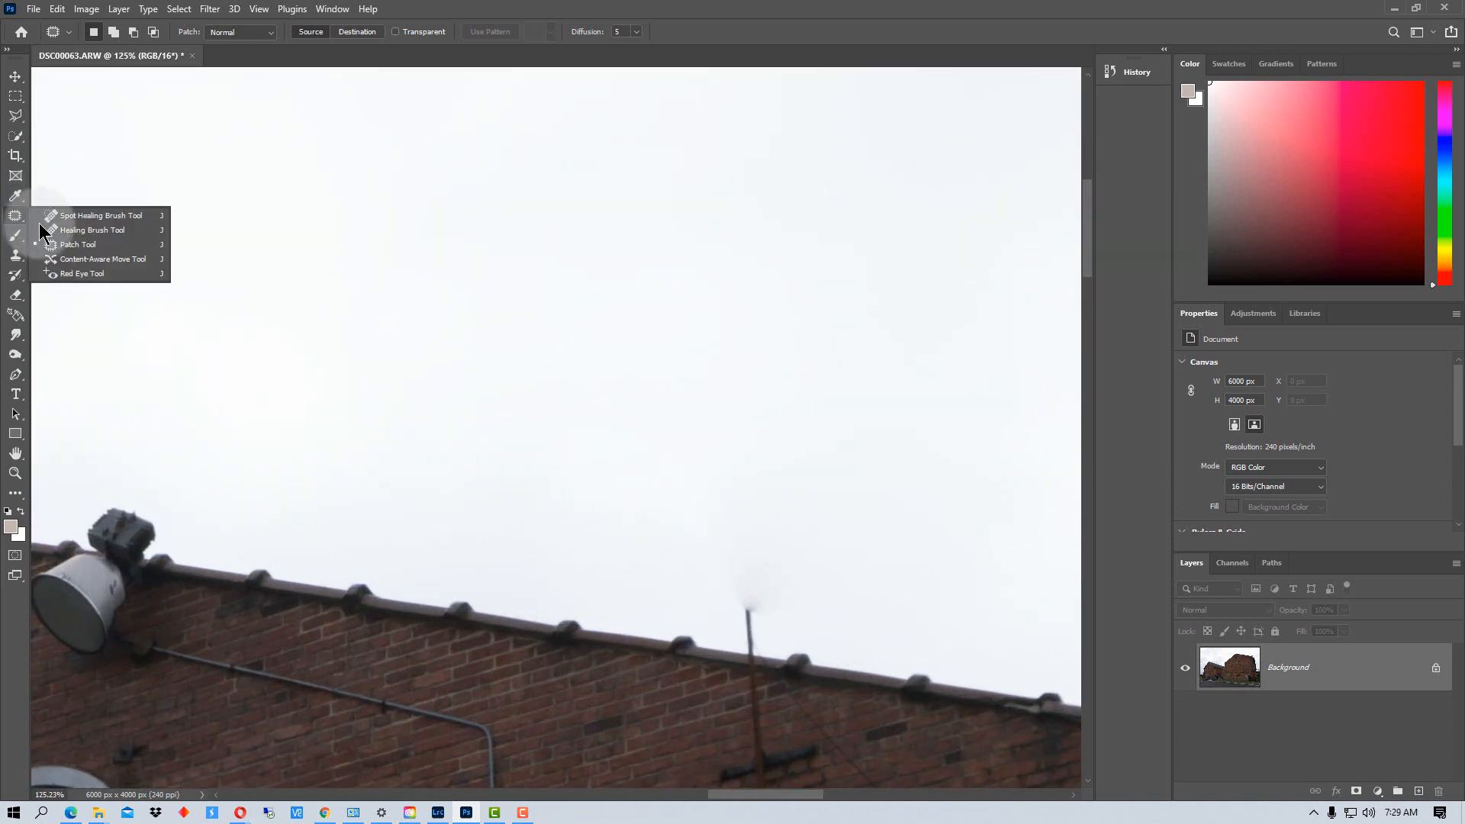
pyautogui.click(54, 235)
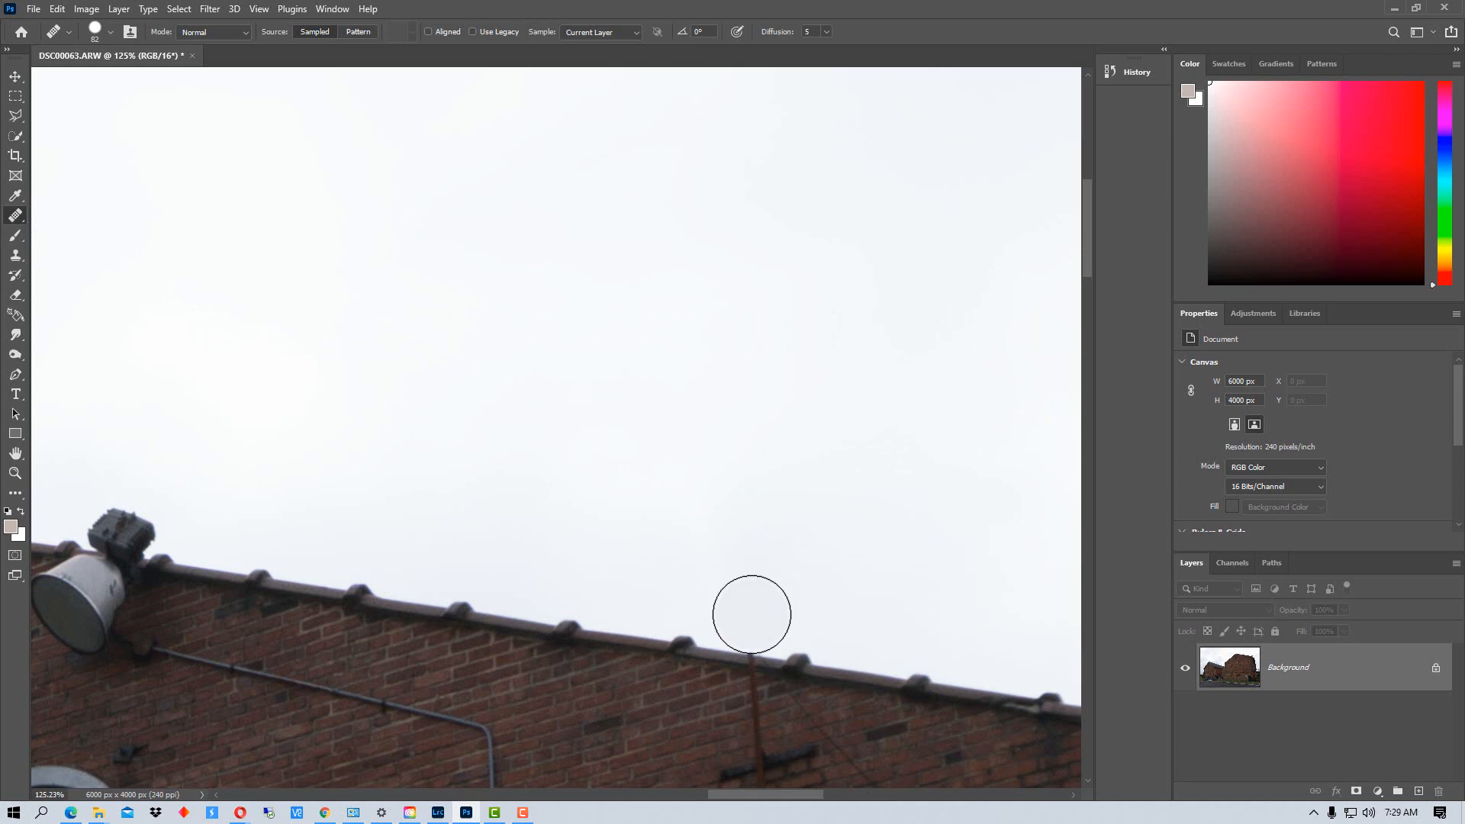
pyautogui.click(751, 614)
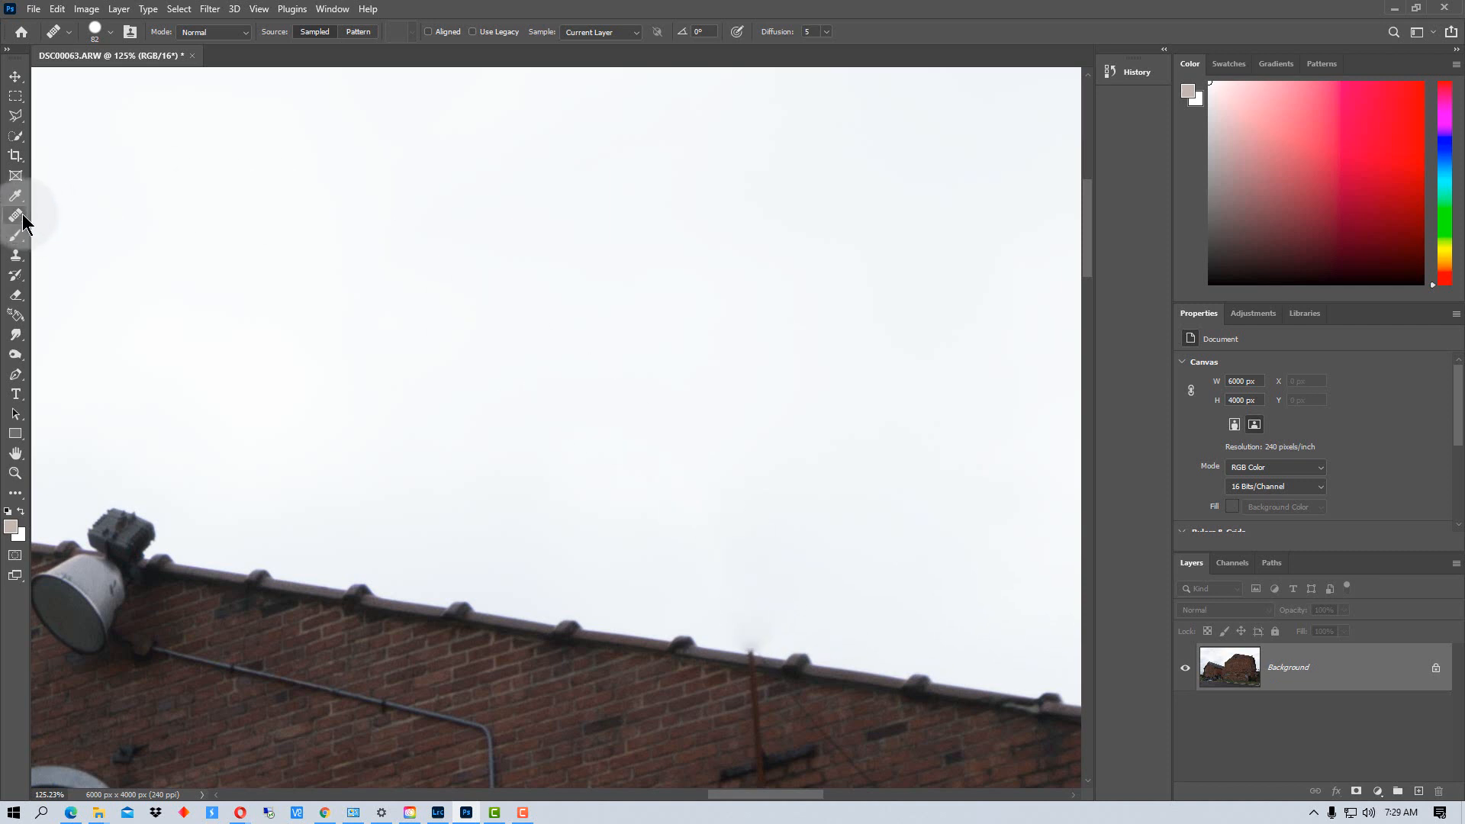
# Remove the leftover antenna smudge at the roof edge with the Spot Healing Brush in Content-Aware mode.
pyautogui.click(20, 217)
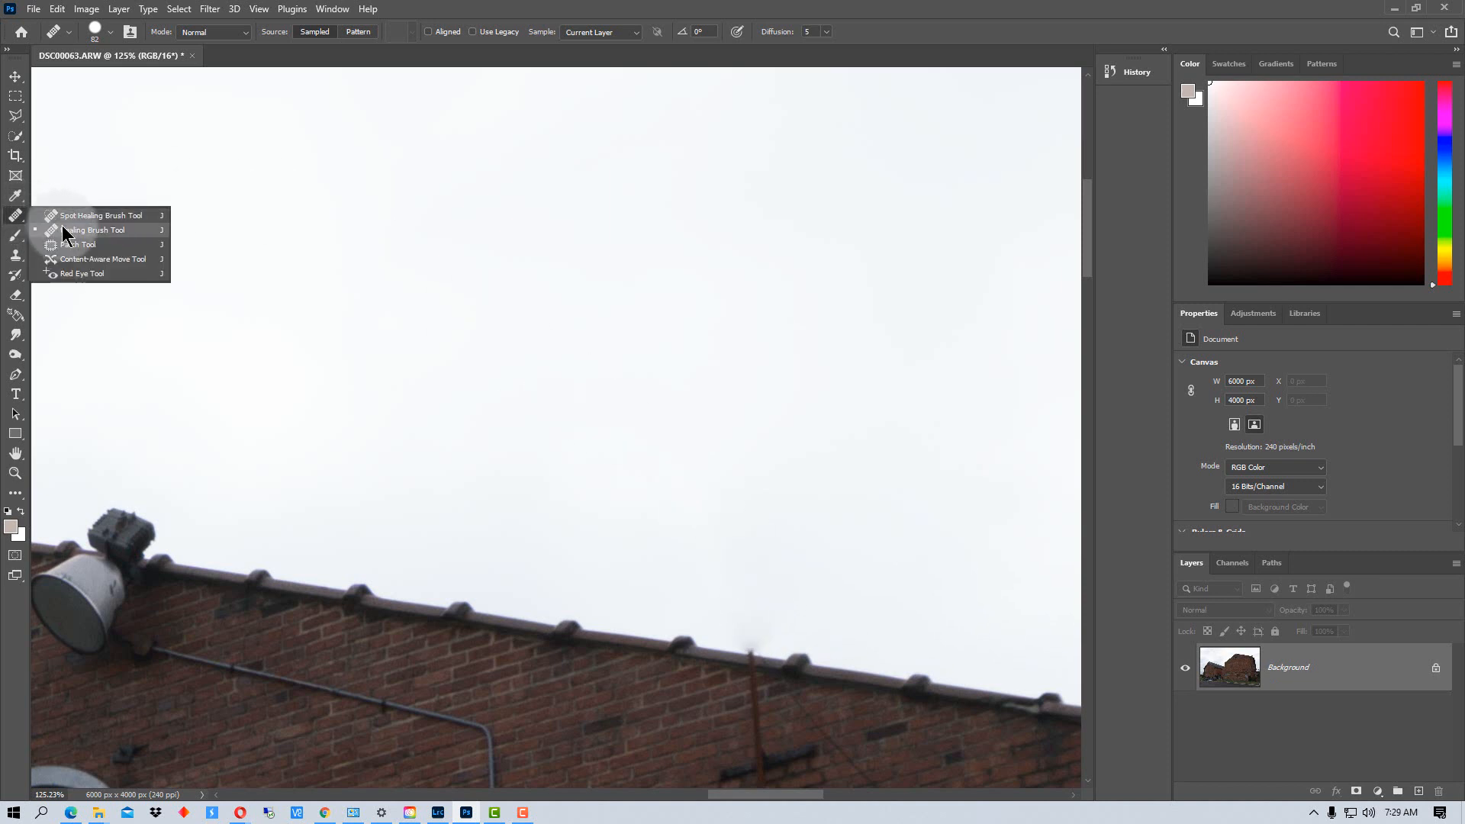
pyautogui.click(118, 220)
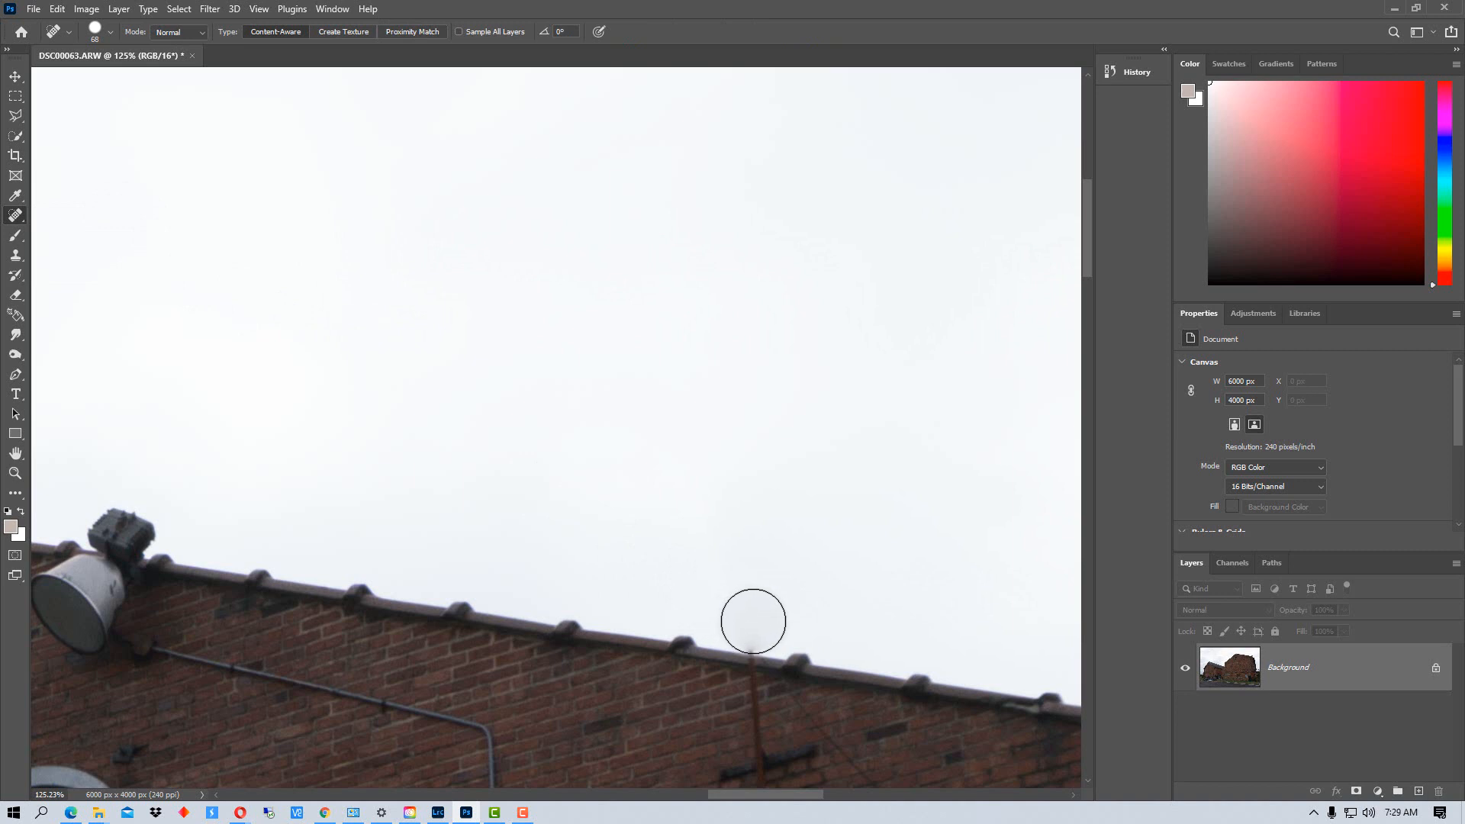
pyautogui.click(754, 617)
pyautogui.click(756, 620)
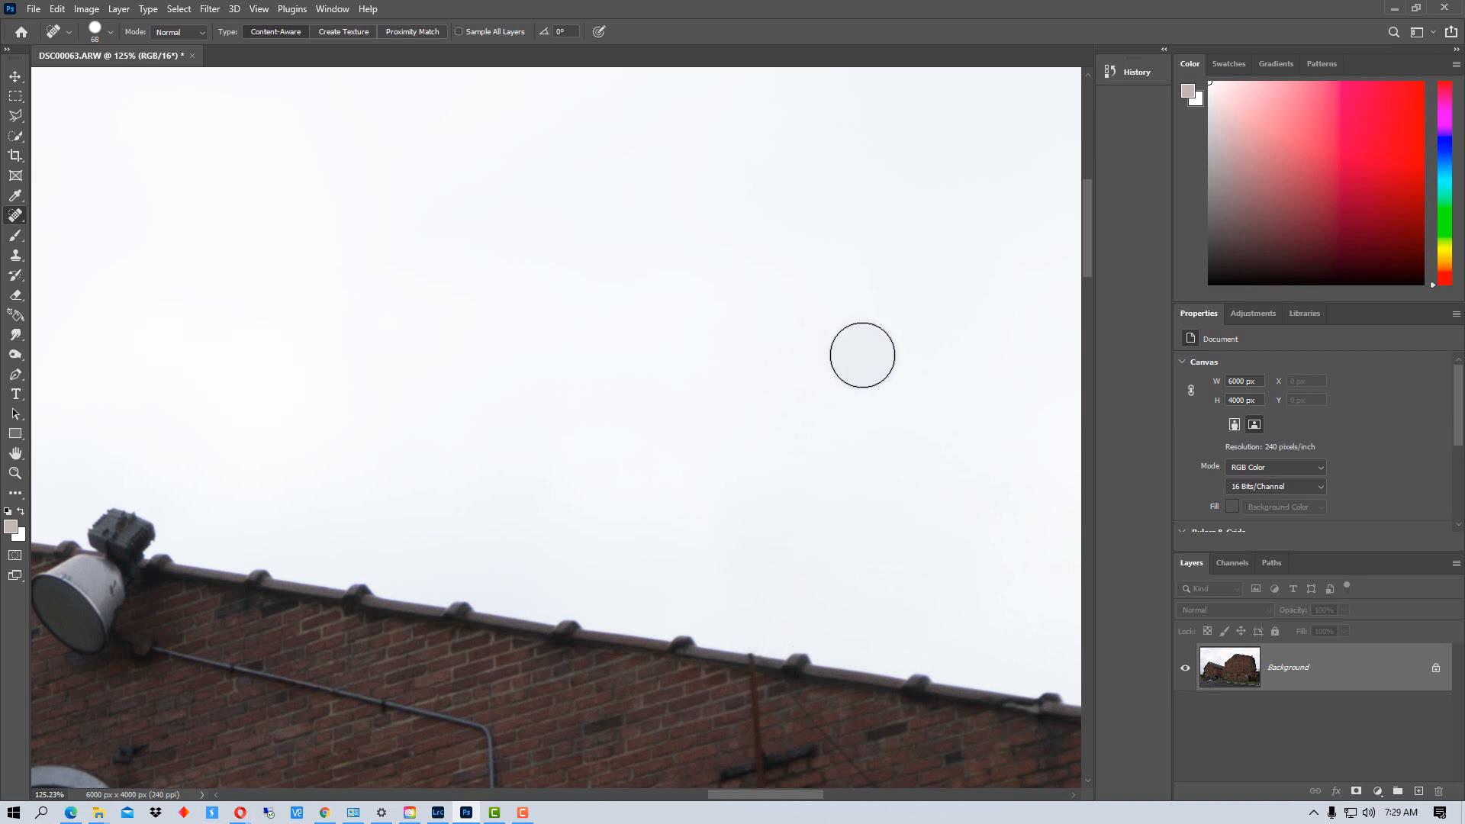
pyautogui.scroll(-6, 858, 353)
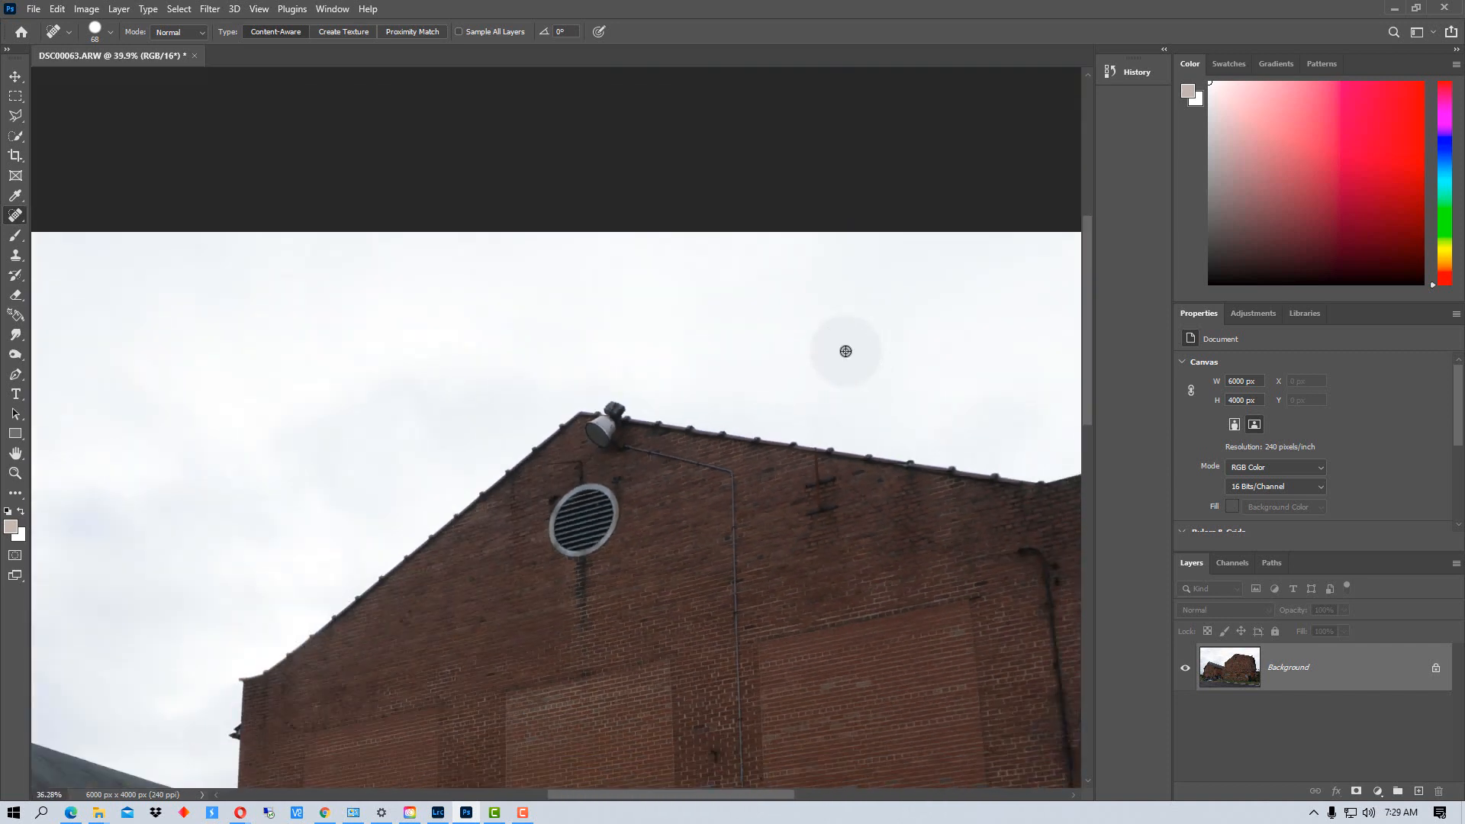
pyautogui.scroll(-4, 846, 351)
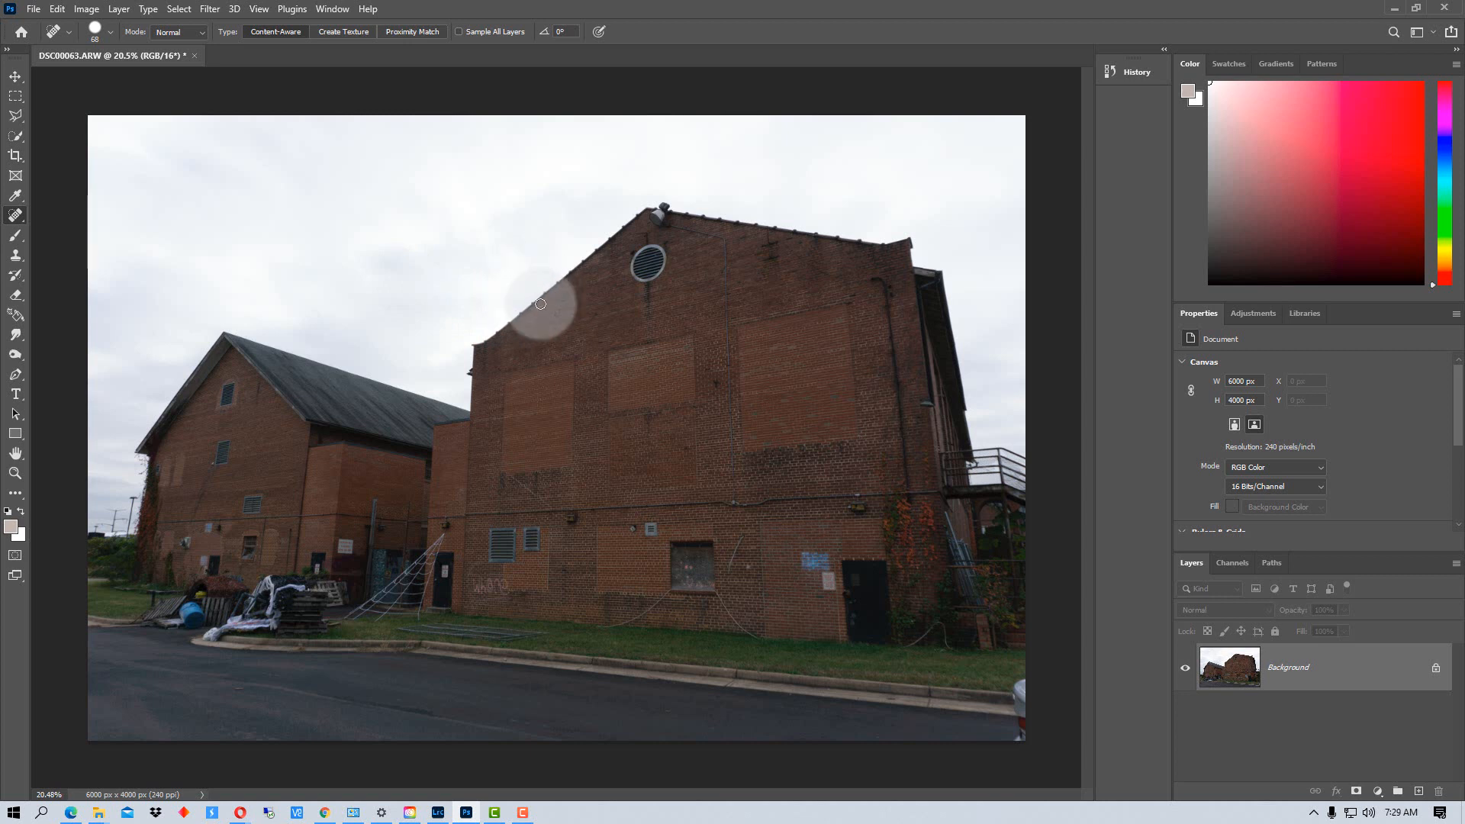
# Start Sky Replacement and preview the pink sunset and the rainbow skies from the Spectacular group.
pyautogui.click(56, 9)
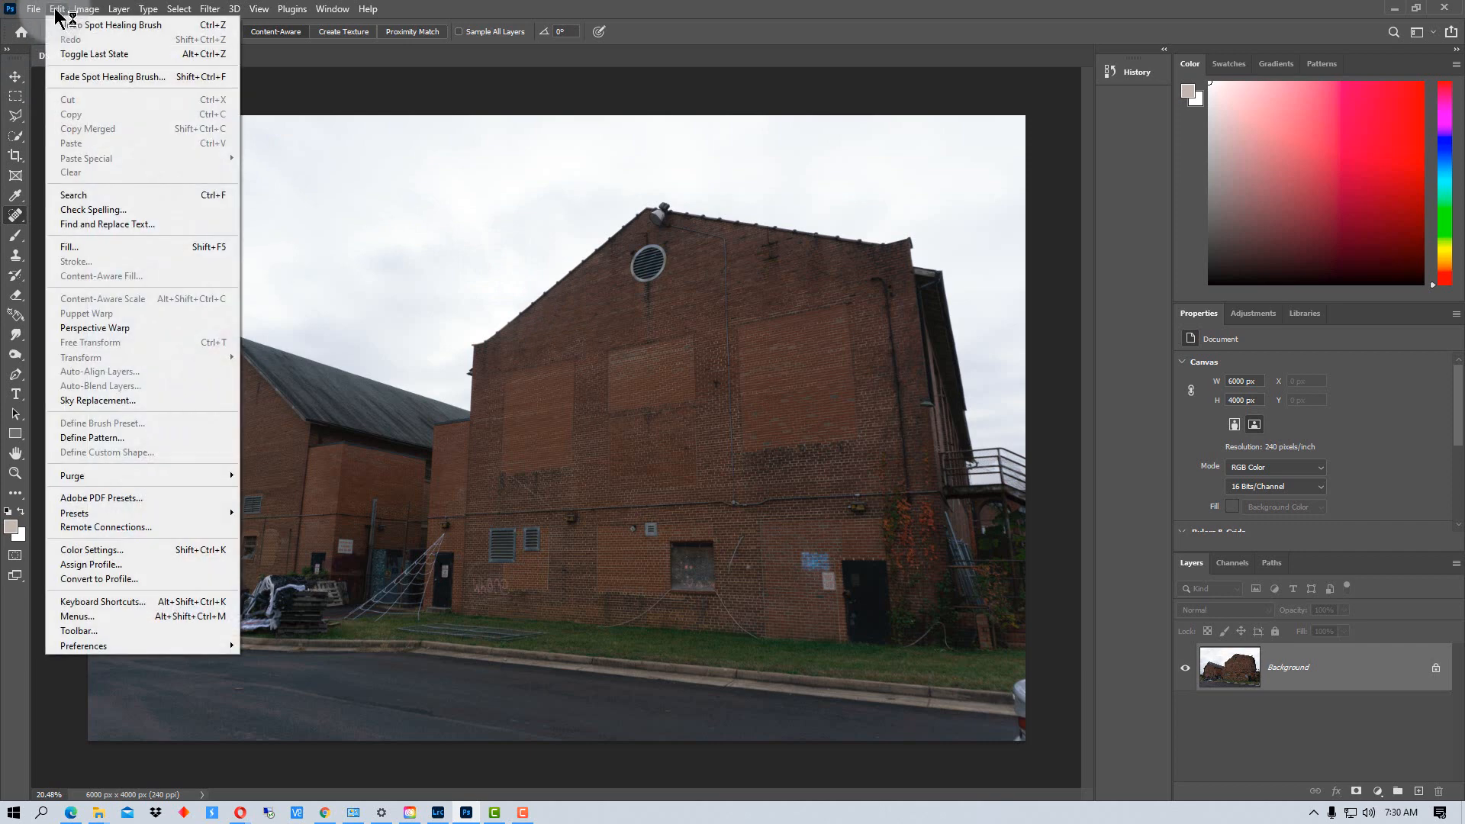
pyautogui.click(125, 400)
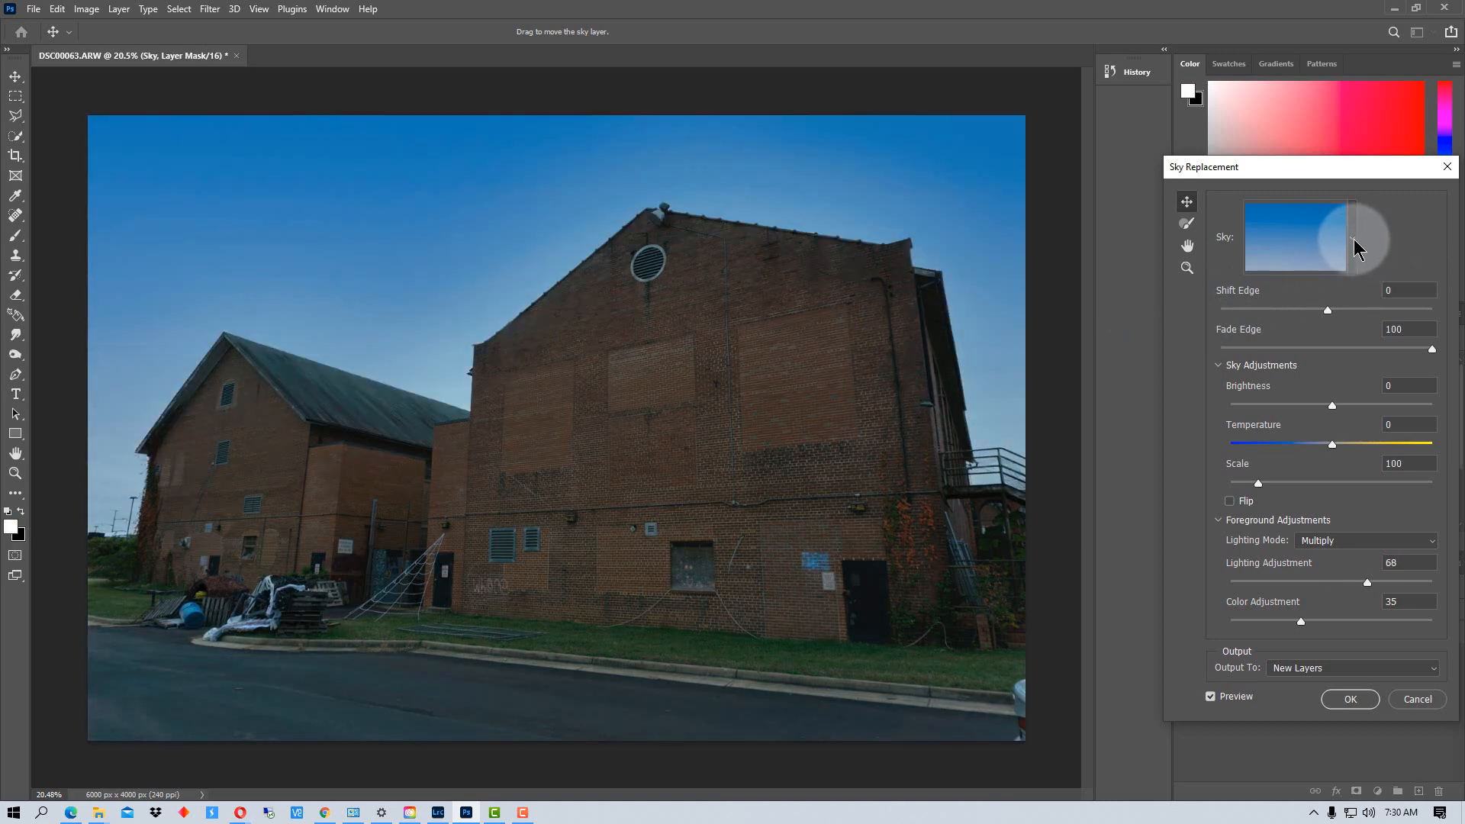
pyautogui.click(1354, 239)
pyautogui.scroll(-1, 1378, 382)
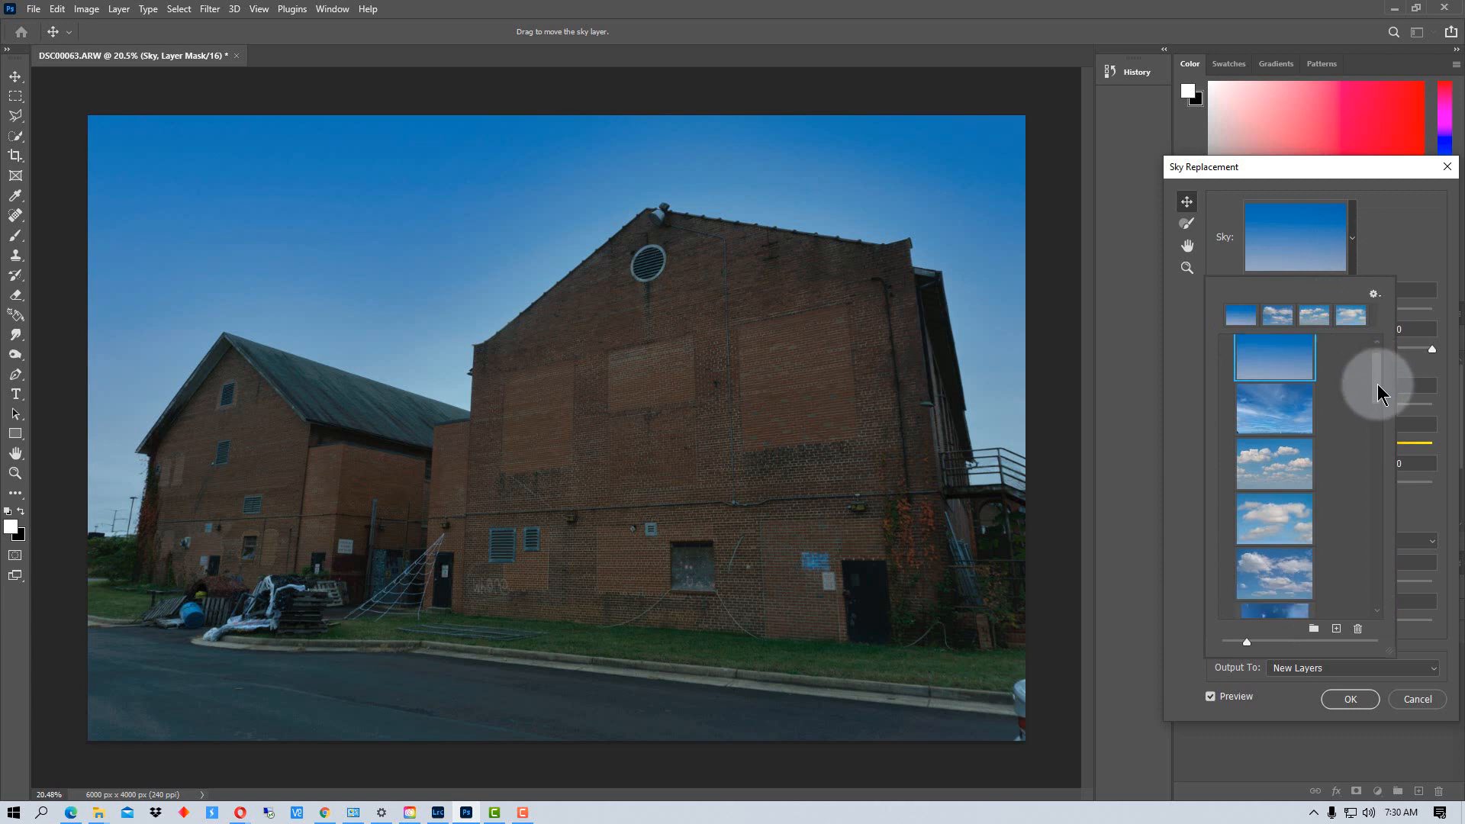
pyautogui.moveTo(1378, 393); pyautogui.dragTo(1368, 474)
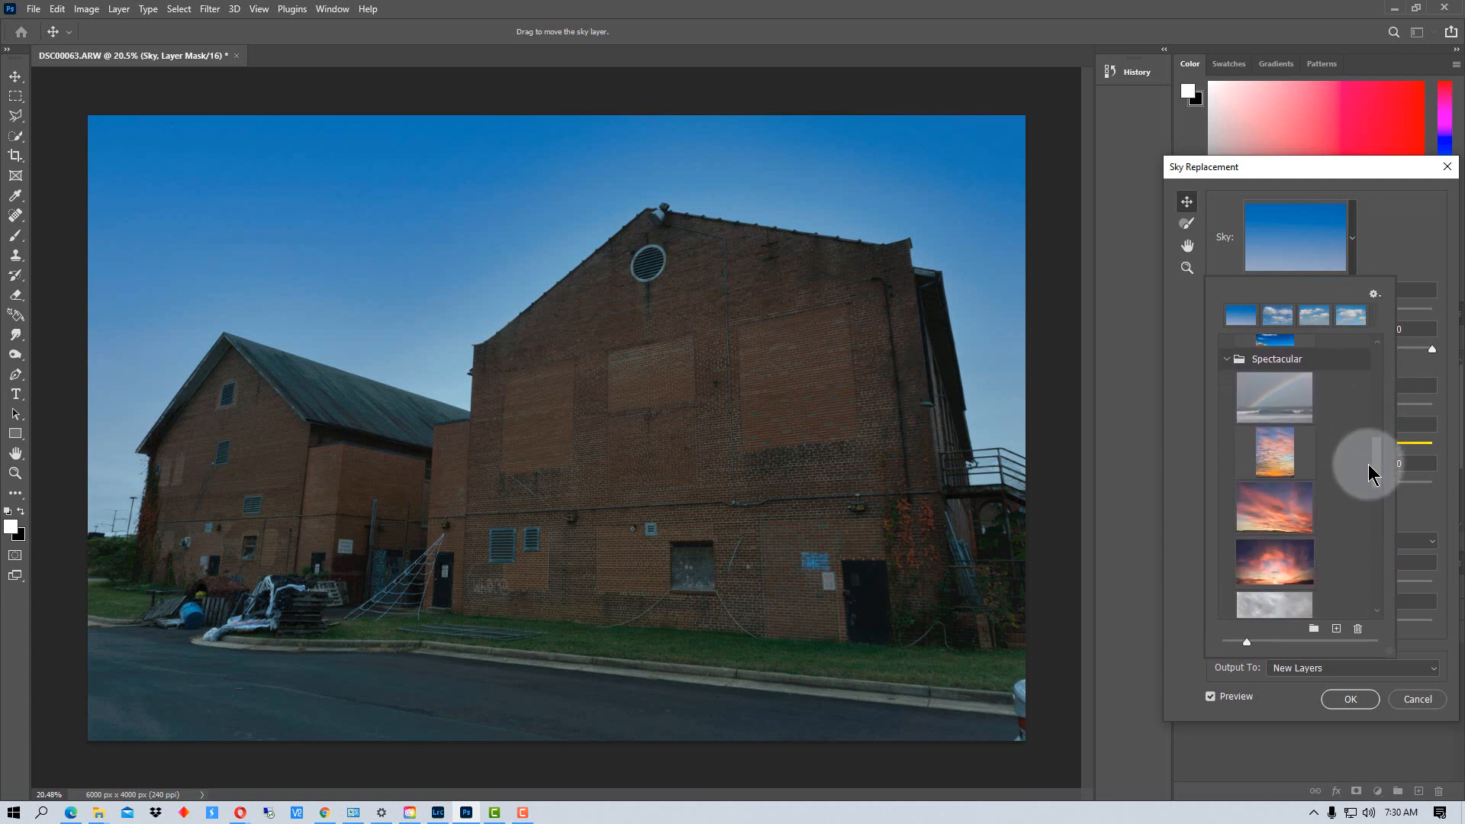
pyautogui.click(1286, 510)
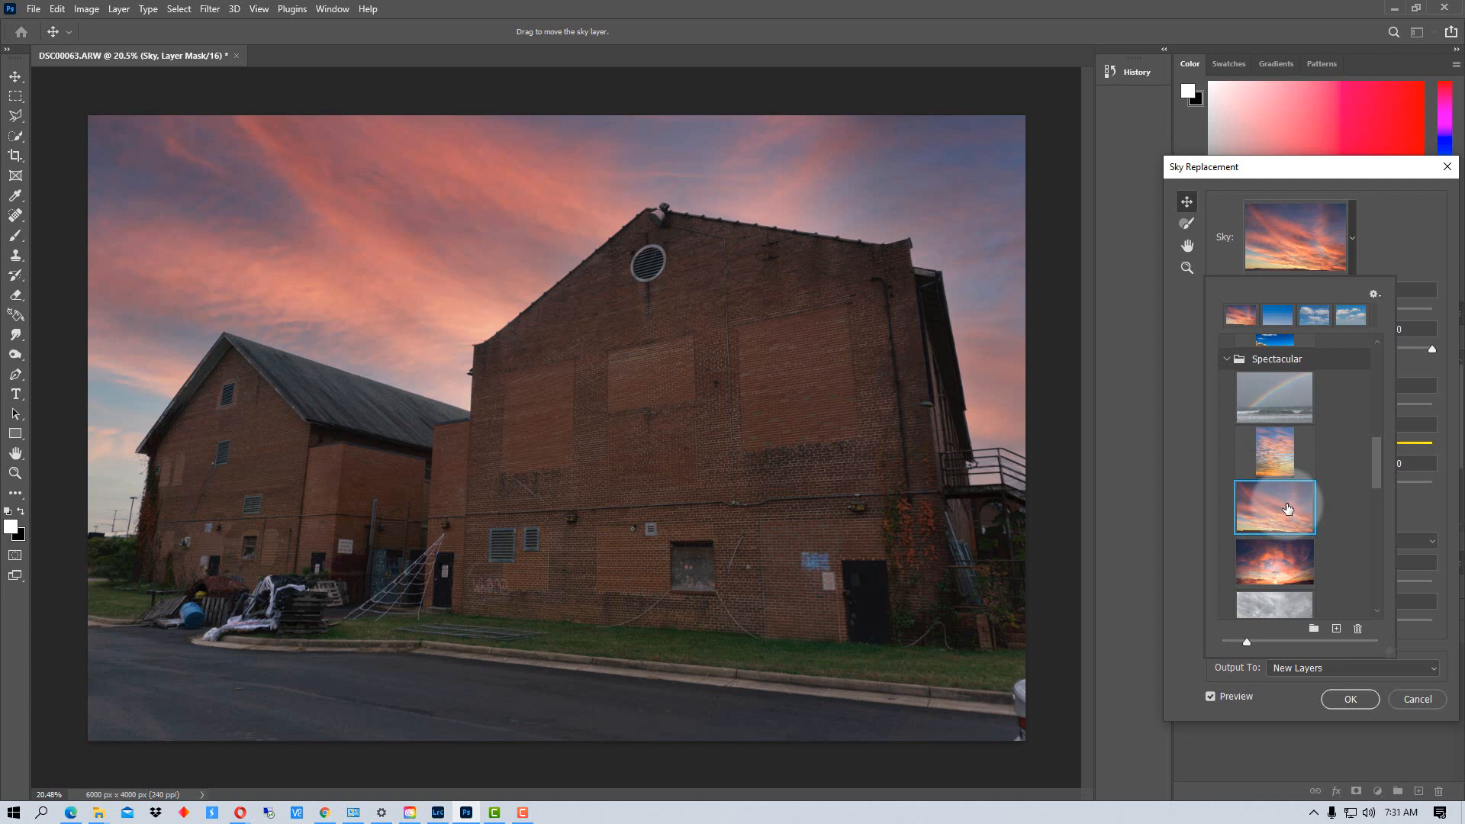
pyautogui.scroll(-1, 1343, 427)
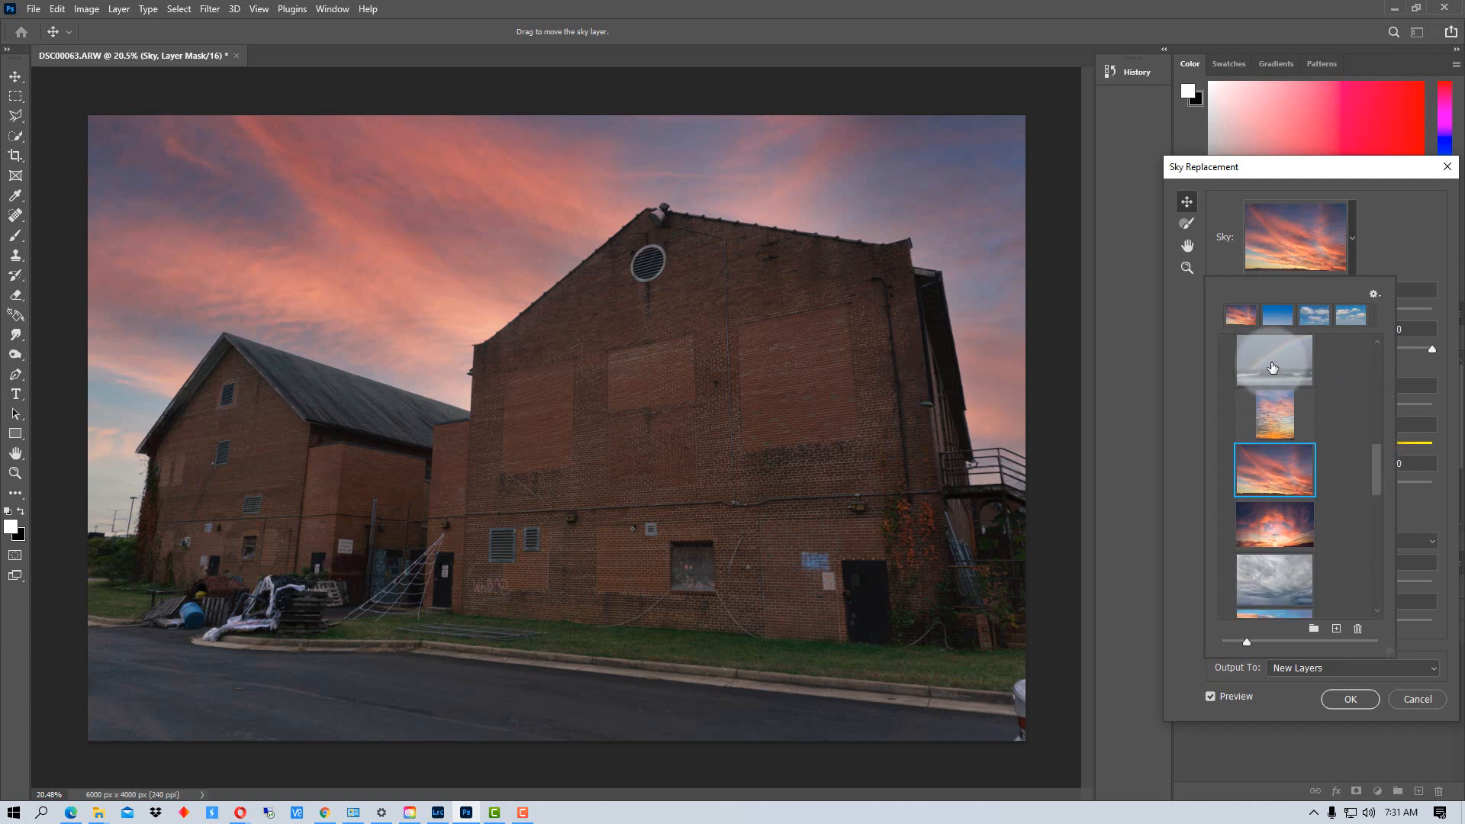
pyautogui.click(1293, 373)
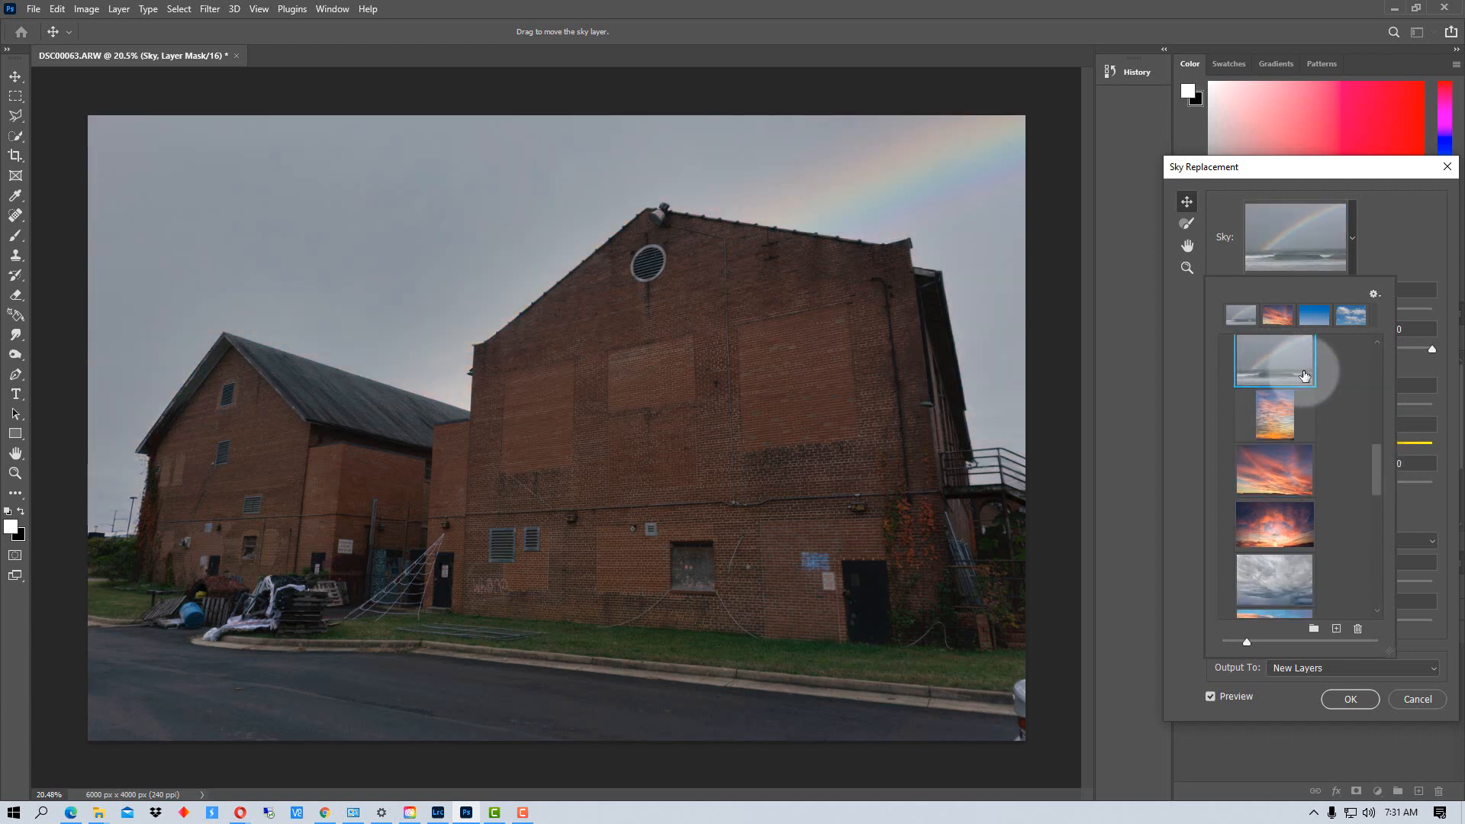
# Preview the blue-to-orange gradient sky among the Sunsets presets, then choose the soft orange cloud sky with a blue-grey center.
pyautogui.moveTo(1375, 461); pyautogui.dragTo(1378, 491)
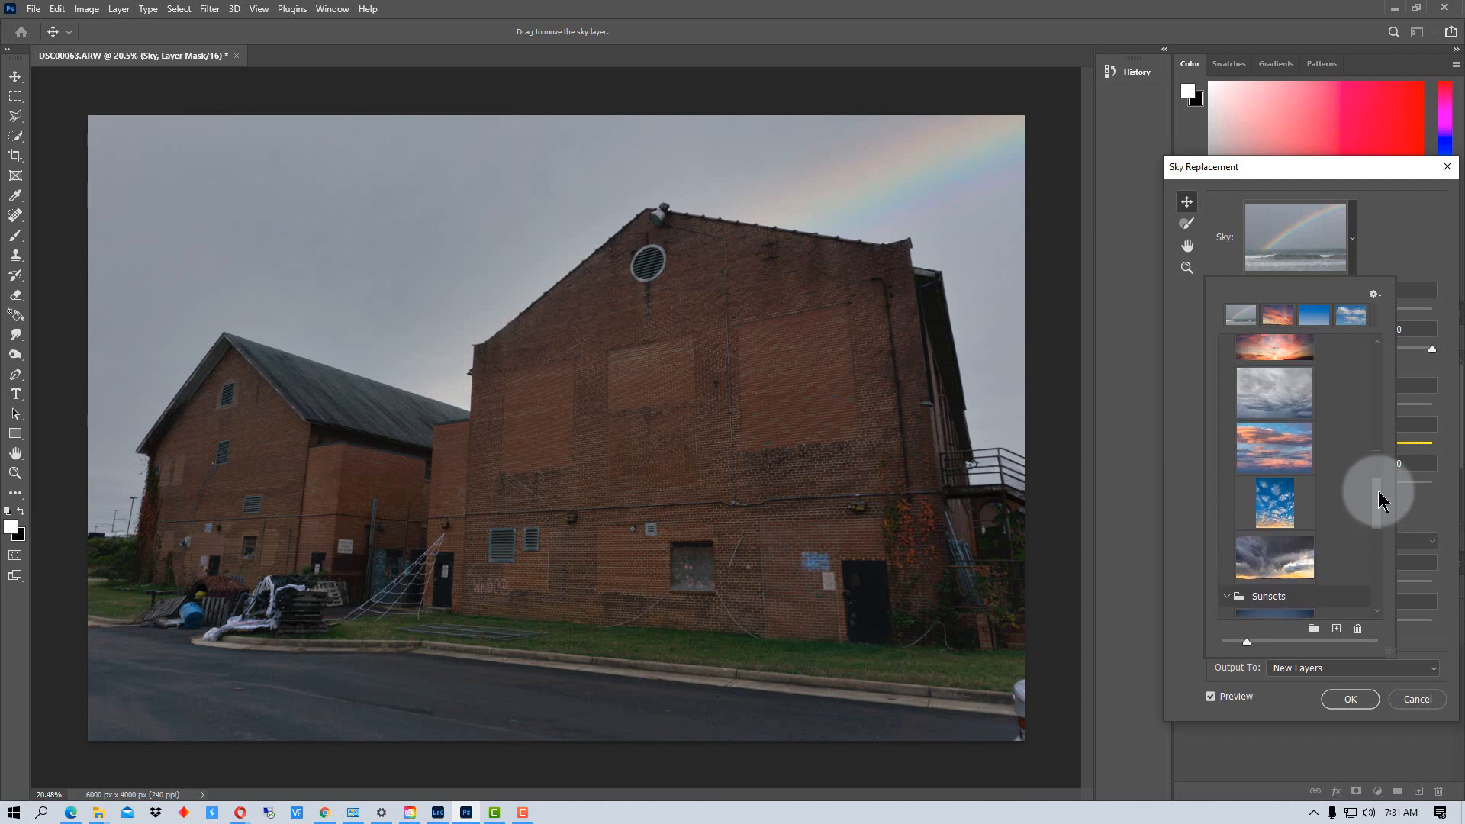
pyautogui.moveTo(1379, 491); pyautogui.dragTo(1377, 489)
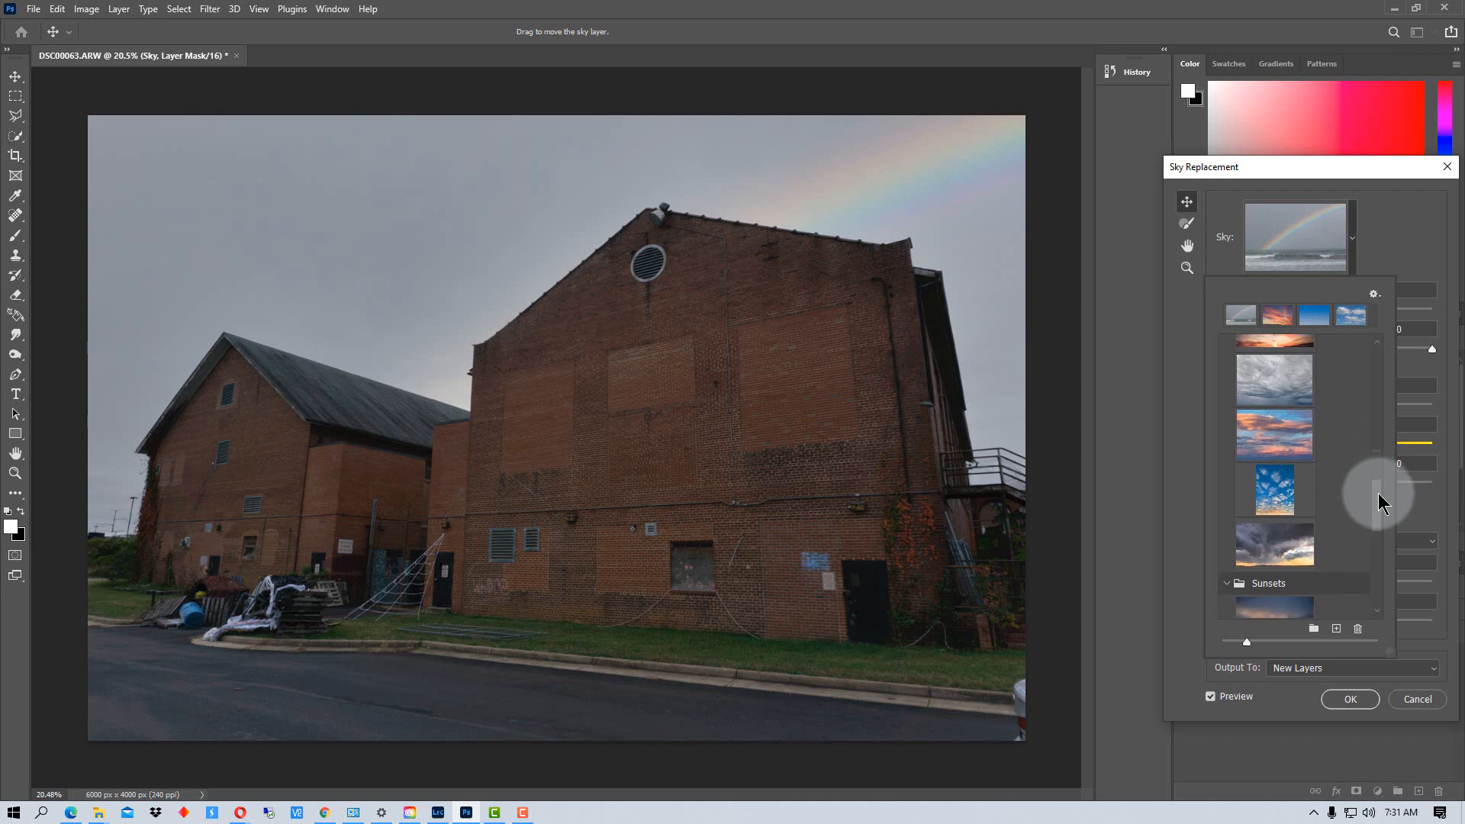
pyautogui.moveTo(1378, 494); pyautogui.dragTo(1390, 551)
pyautogui.click(1281, 552)
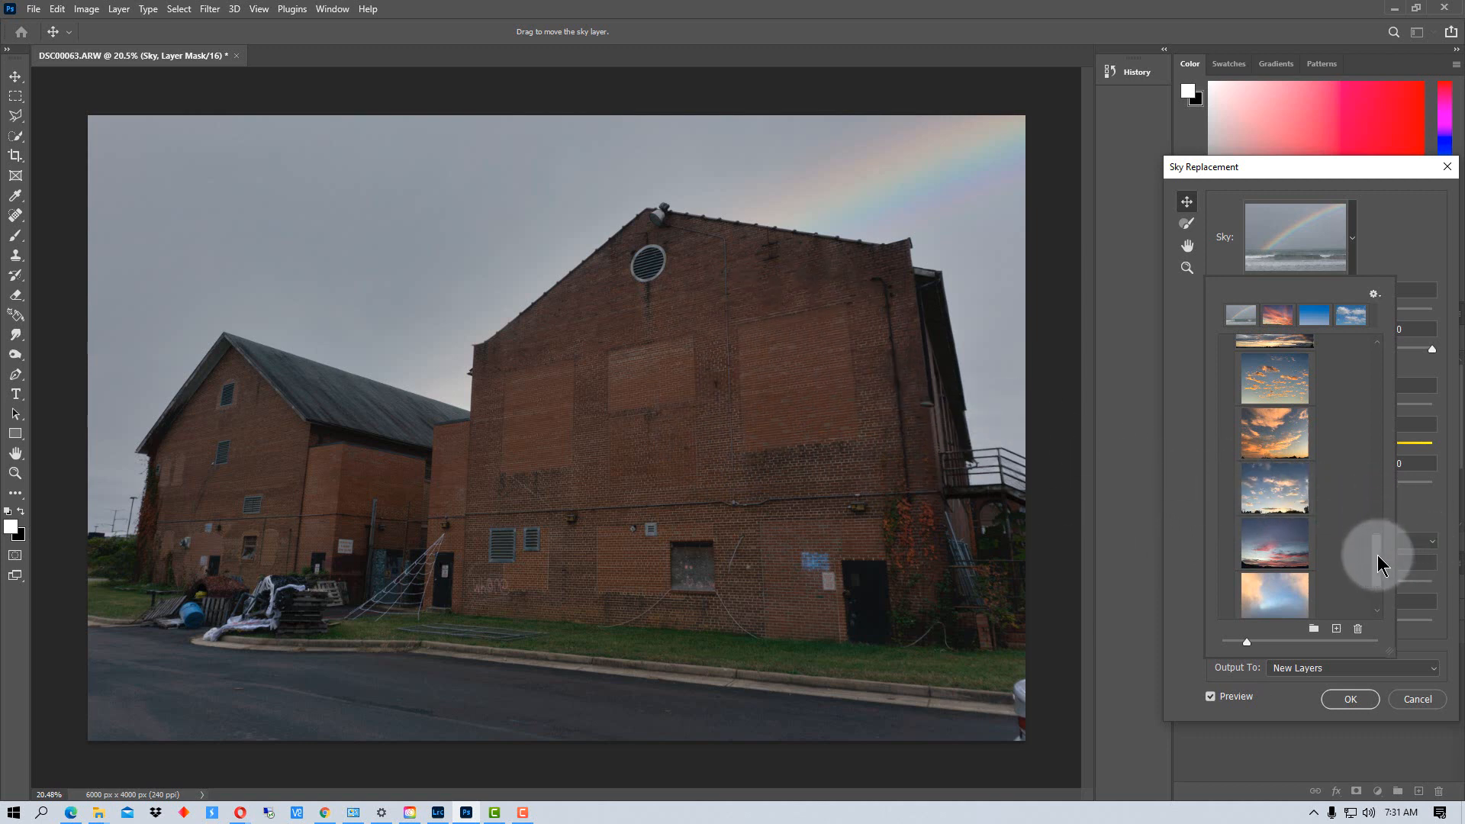
pyautogui.moveTo(1376, 555); pyautogui.dragTo(1383, 574)
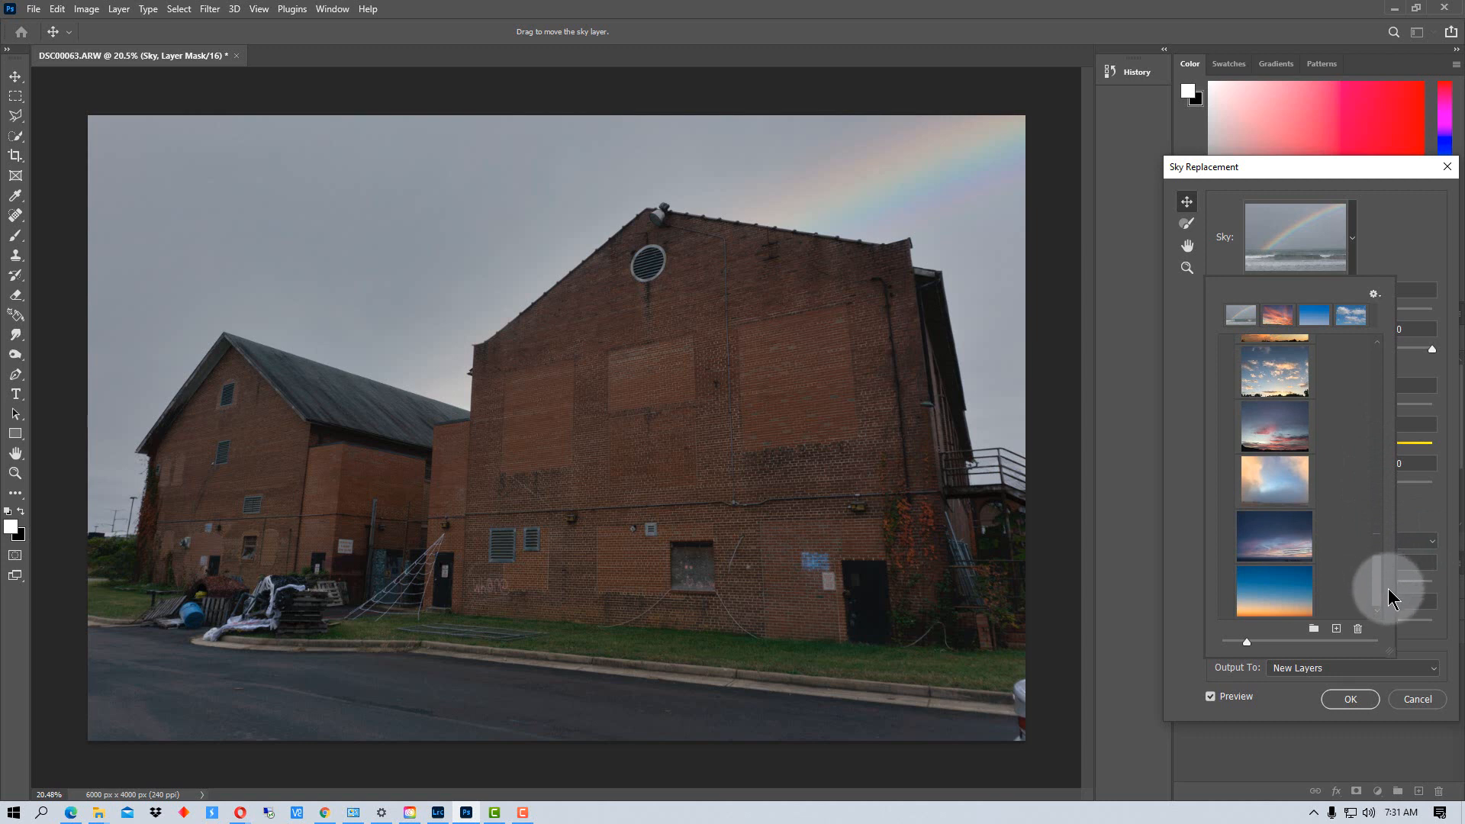
pyautogui.click(1296, 599)
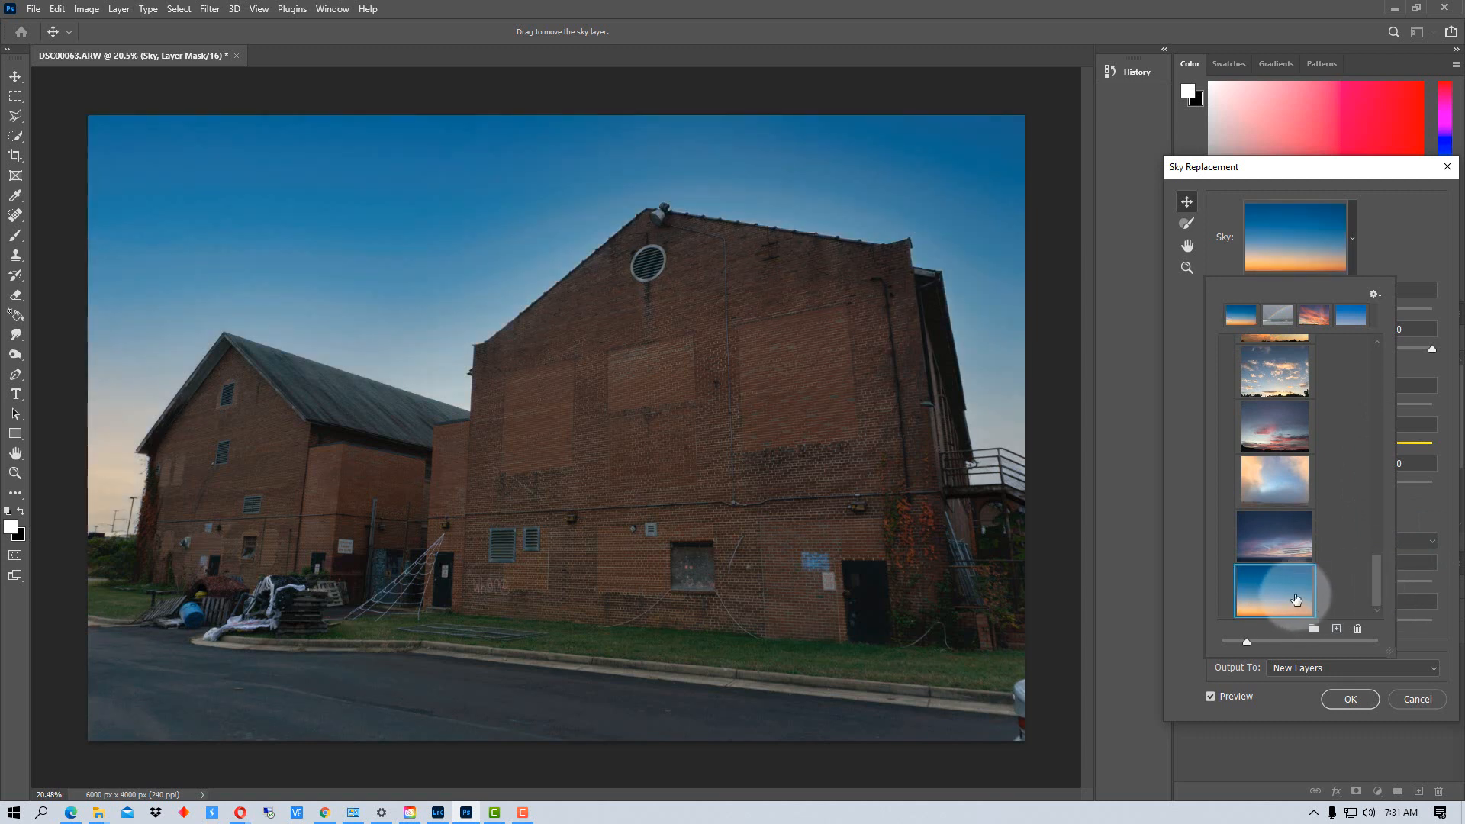
pyautogui.click(1269, 465)
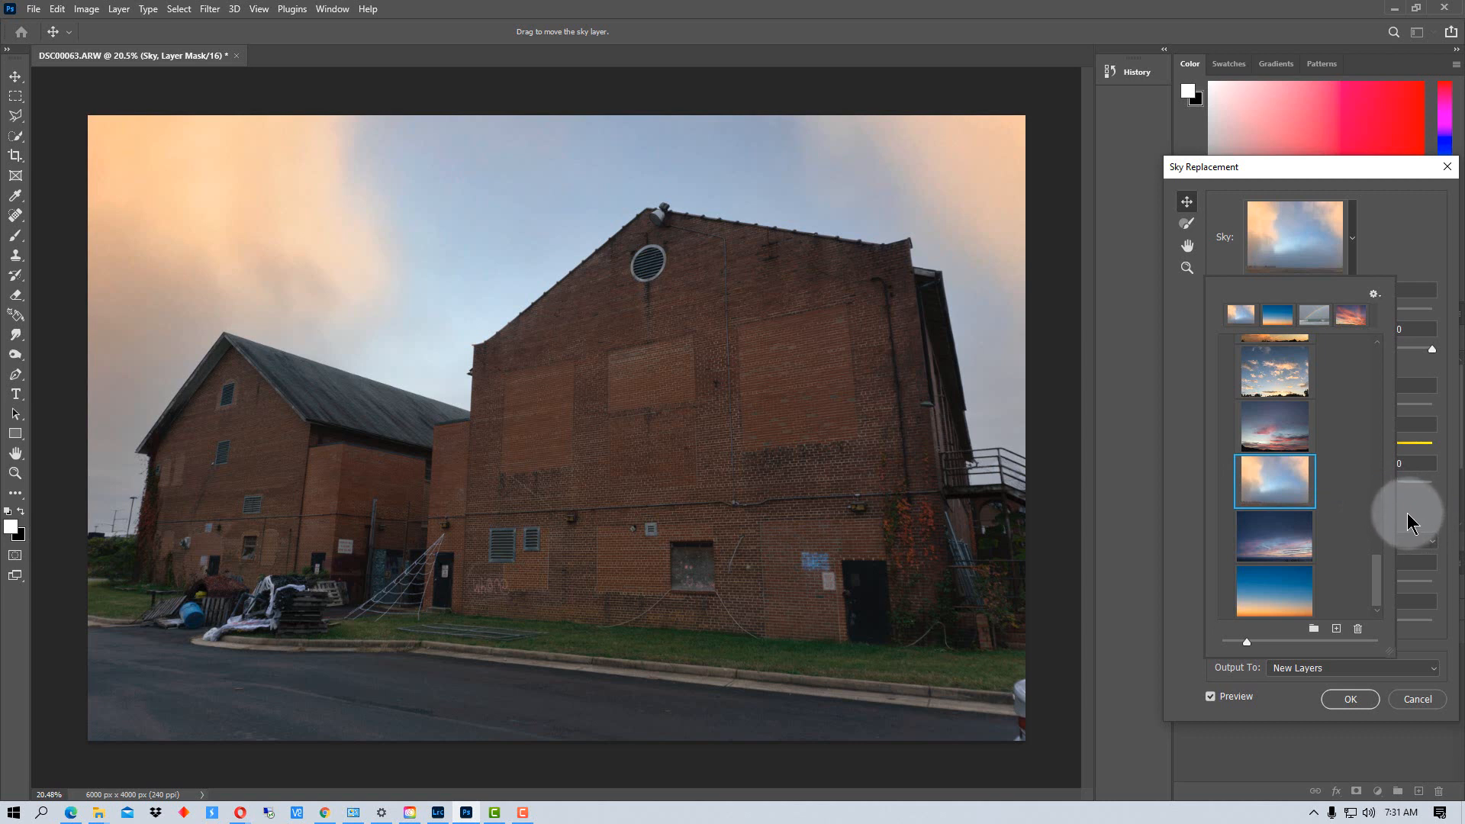
pyautogui.click(1405, 244)
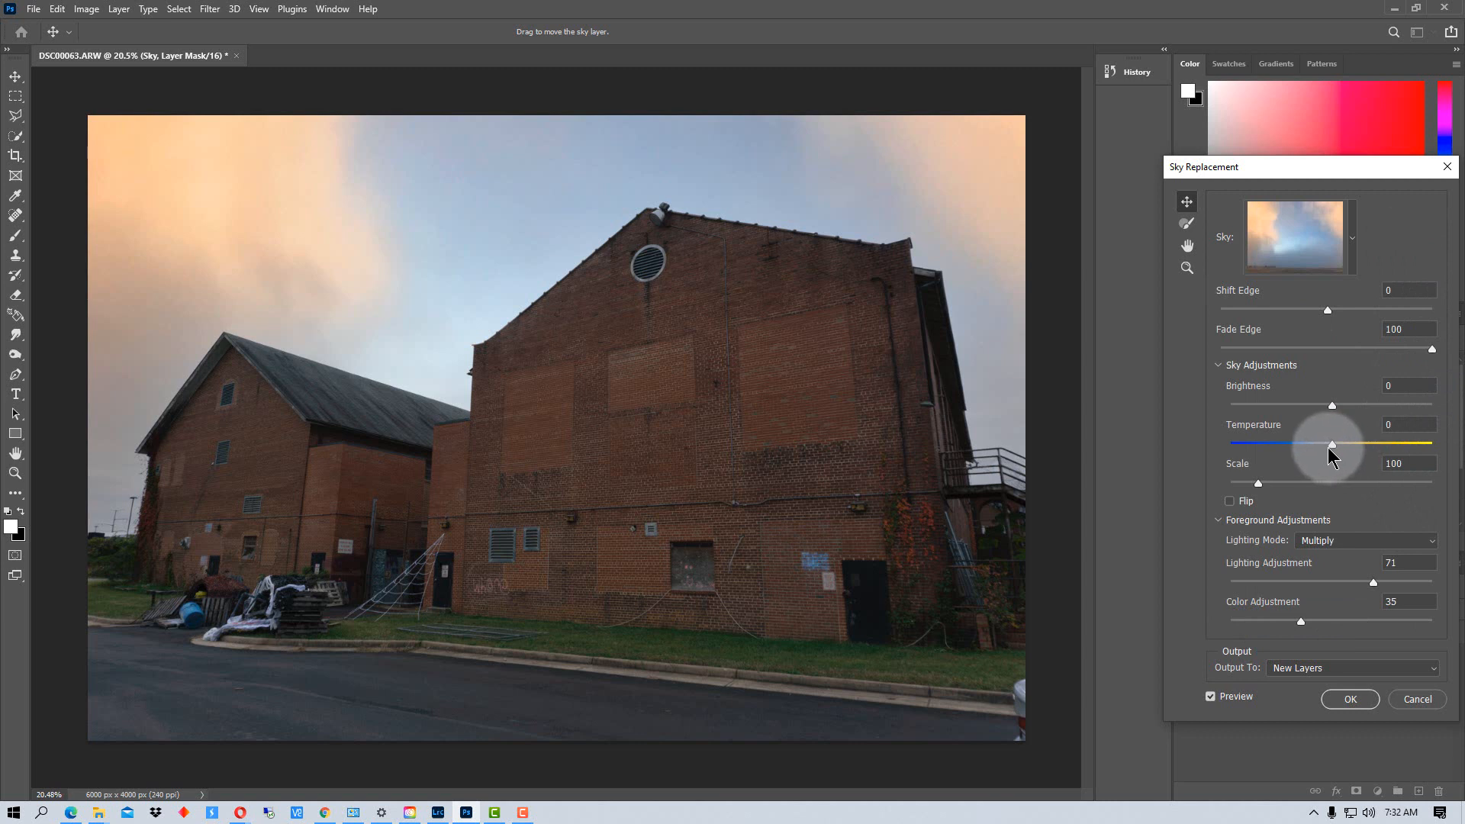
# Test a sky Brightness of -65, return it to 0, and apply the sky replacement with output to New Layers.
pyautogui.moveTo(1328, 406); pyautogui.dragTo(1266, 400)
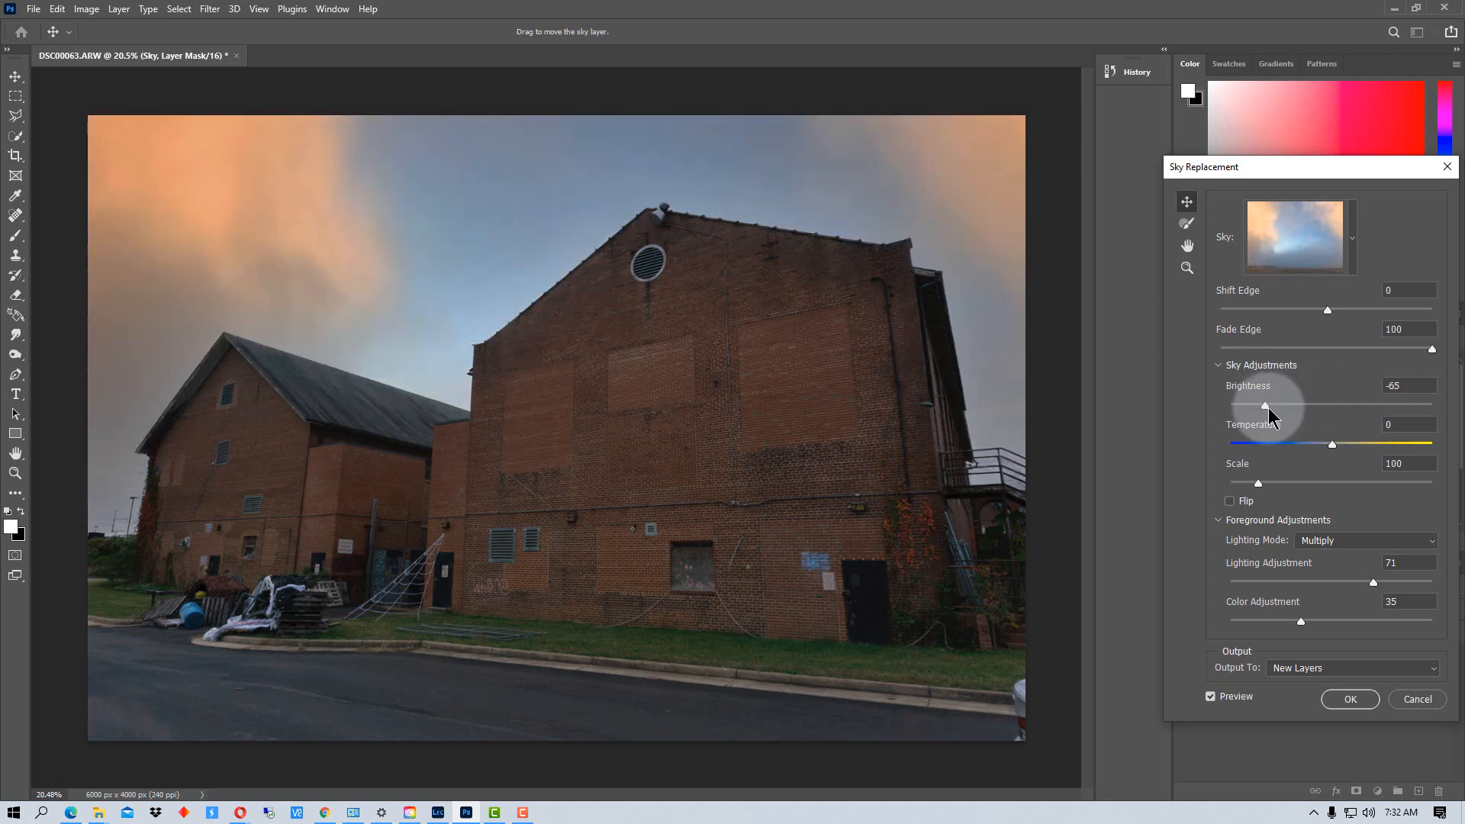
pyautogui.moveTo(1269, 407); pyautogui.dragTo(1331, 409)
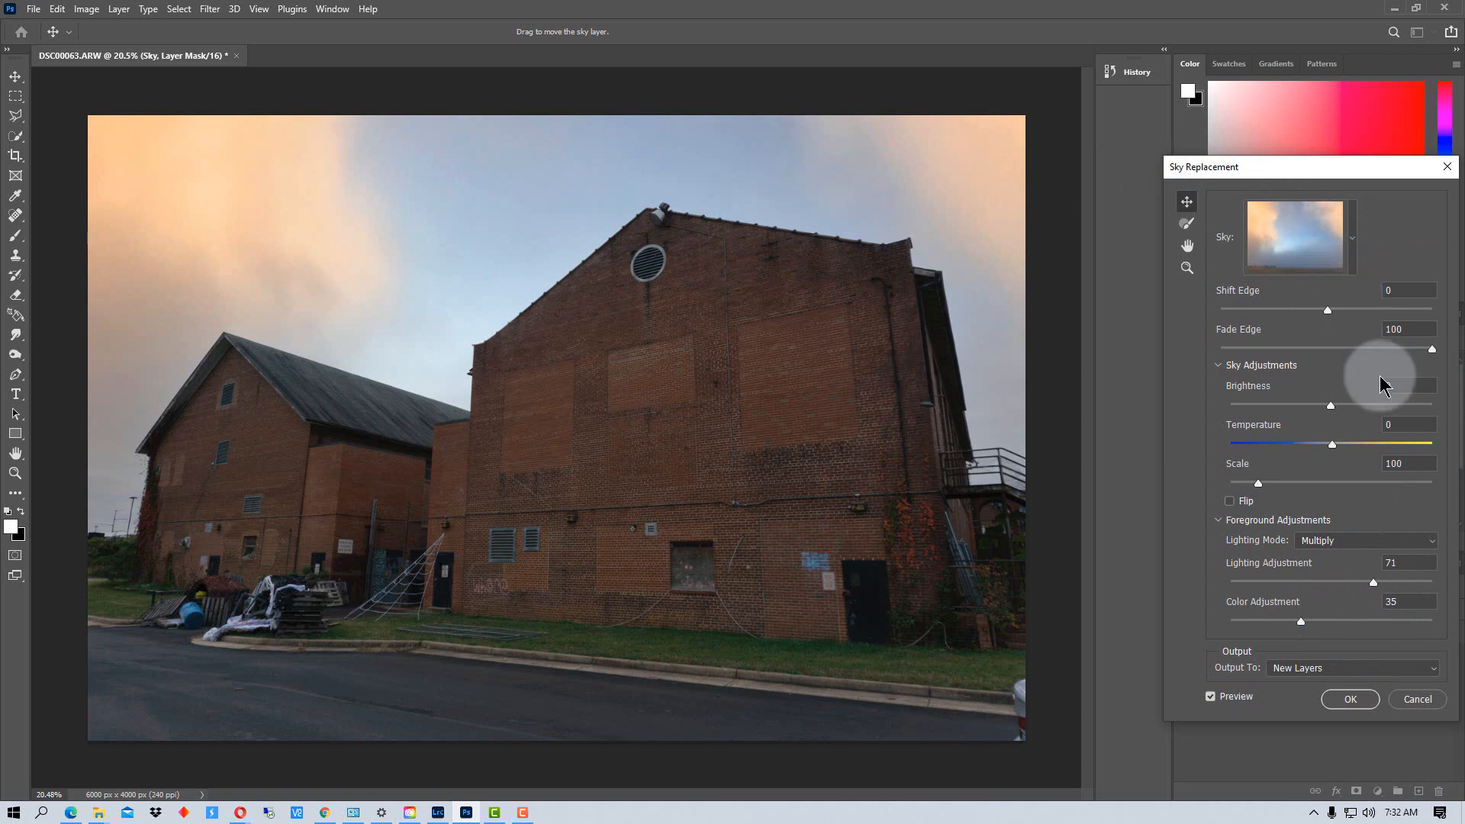
pyautogui.click(1345, 669)
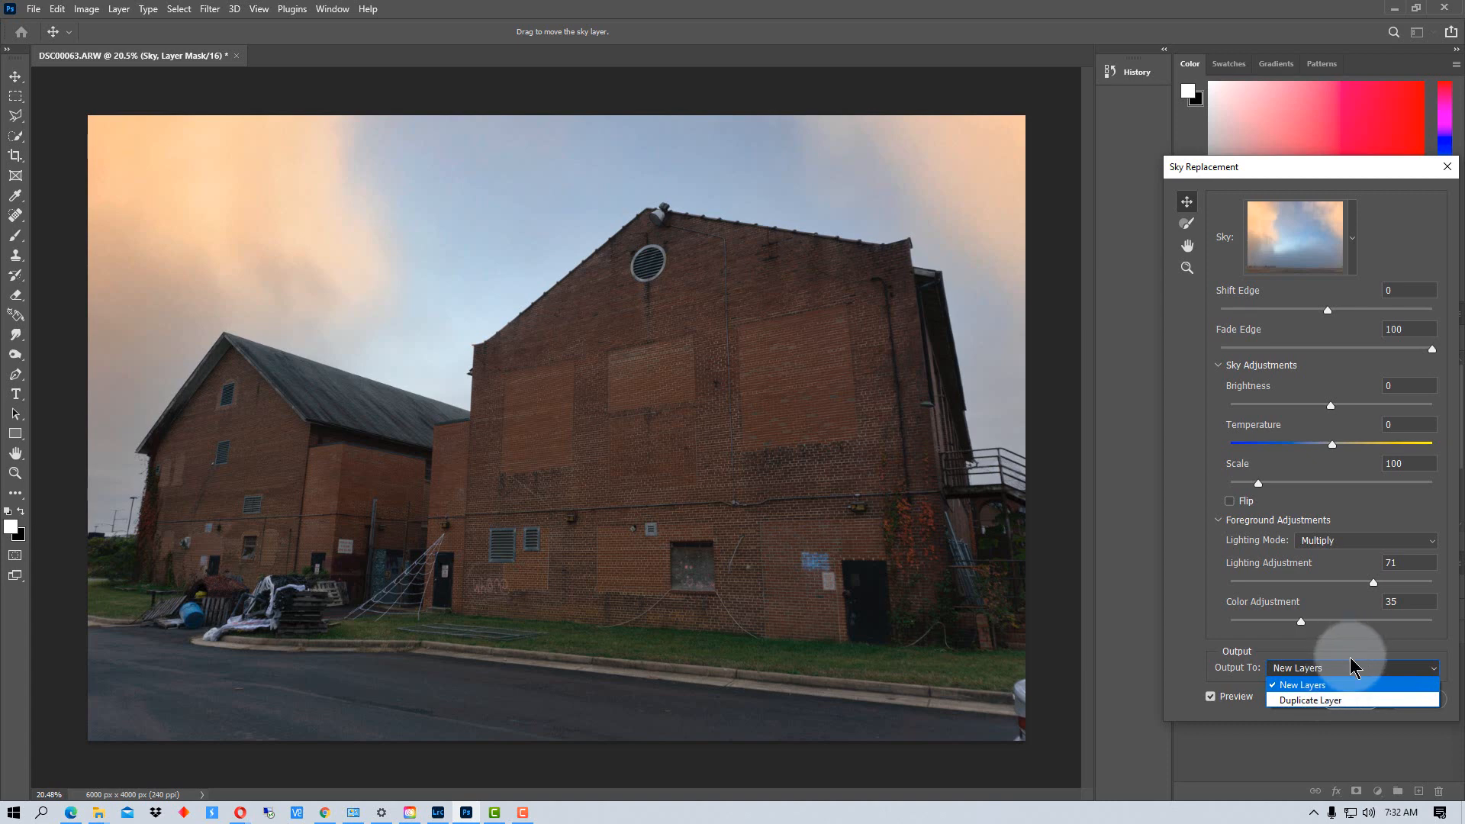
pyautogui.click(1349, 676)
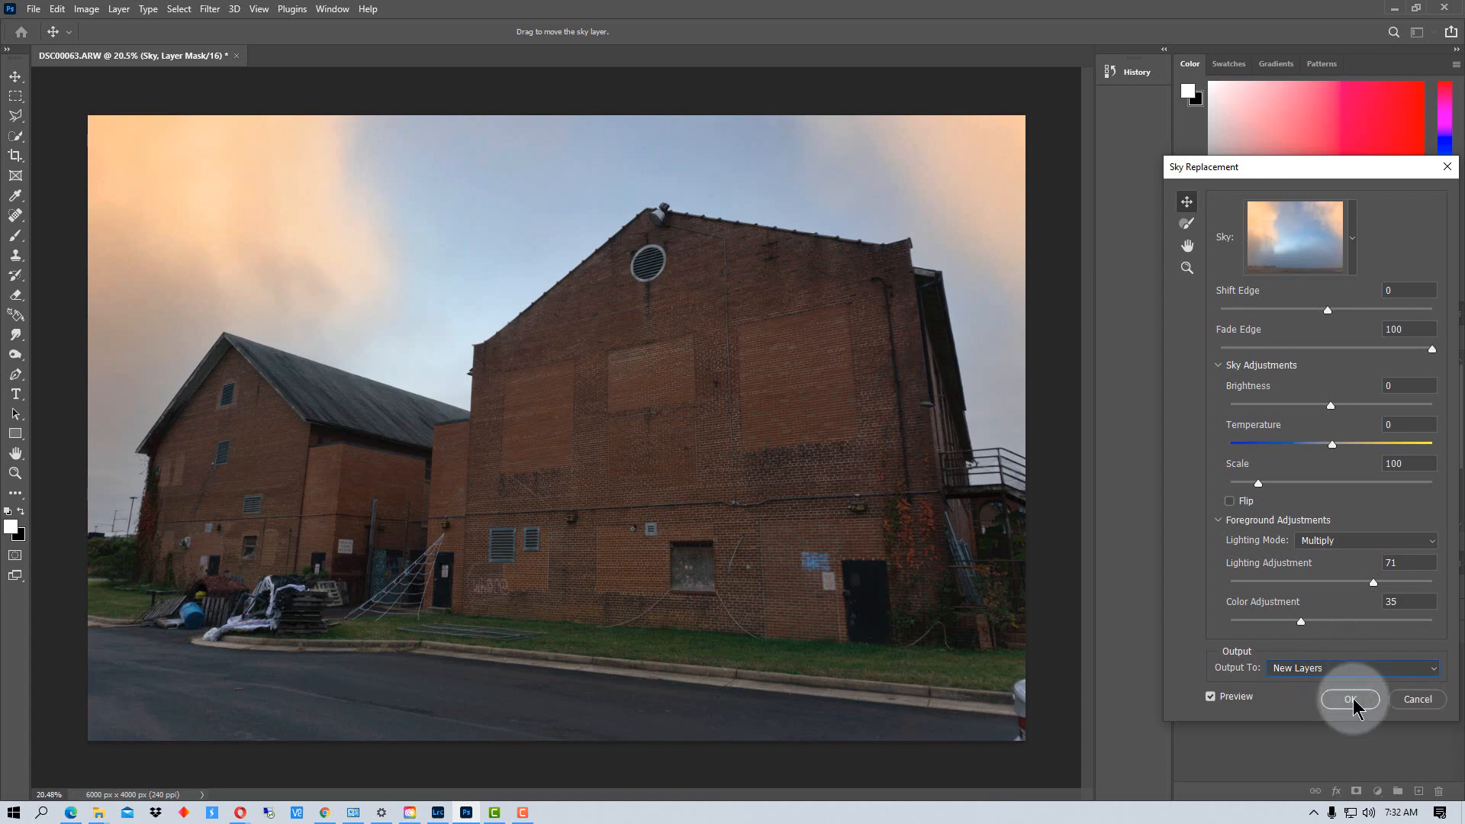
pyautogui.click(1350, 699)
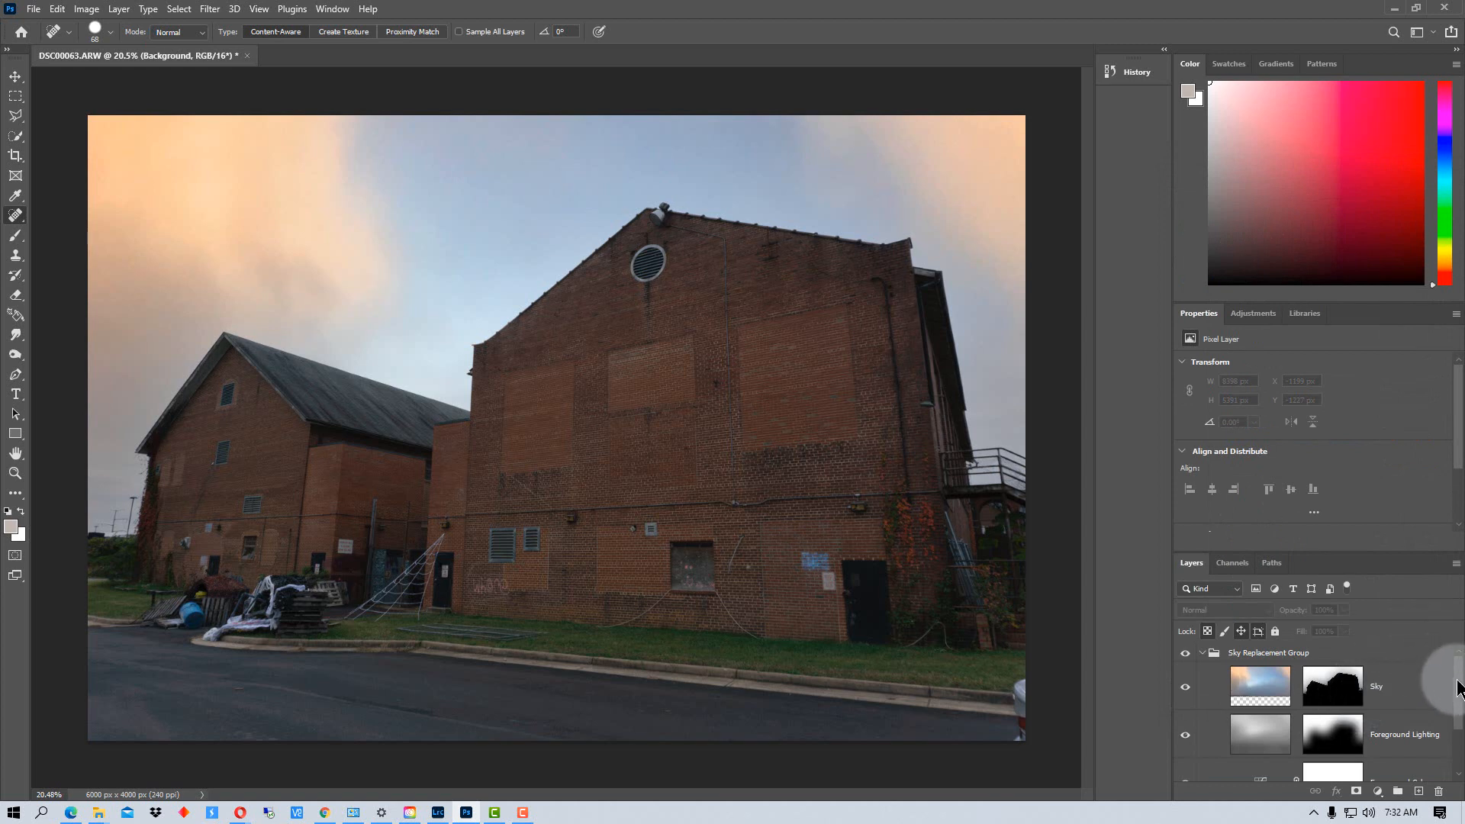
# Examine the layers in the Sky Replacement Group and view the Sky layer's mask alone before returning to the image.
pyautogui.scroll(-2, 1454, 683)
pyautogui.scroll(2, 1456, 687)
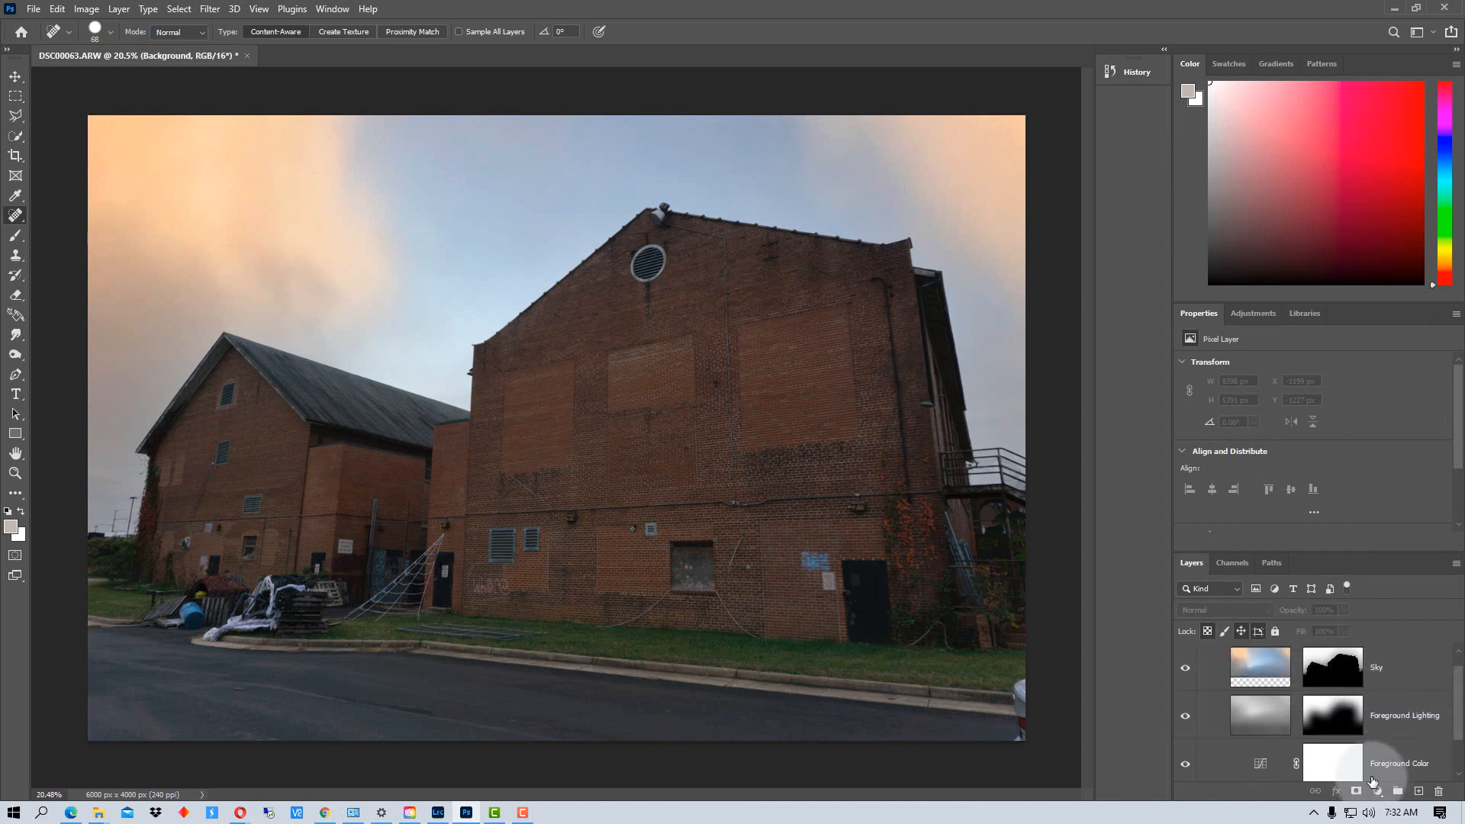
pyautogui.scroll(1, 1345, 715)
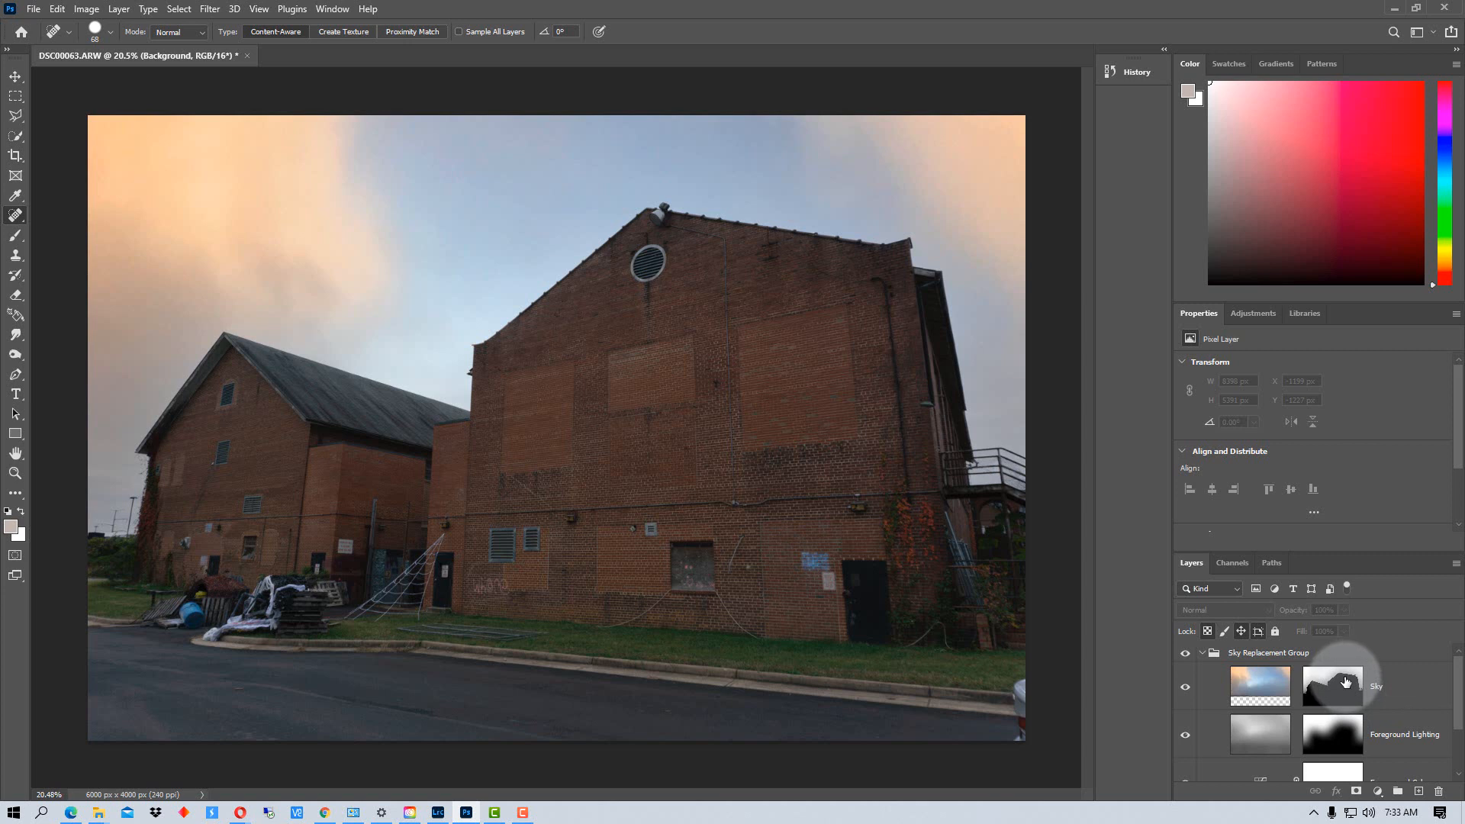
pyautogui.keyDown('alt'); pyautogui.click(1345, 682); pyautogui.keyUp('alt')
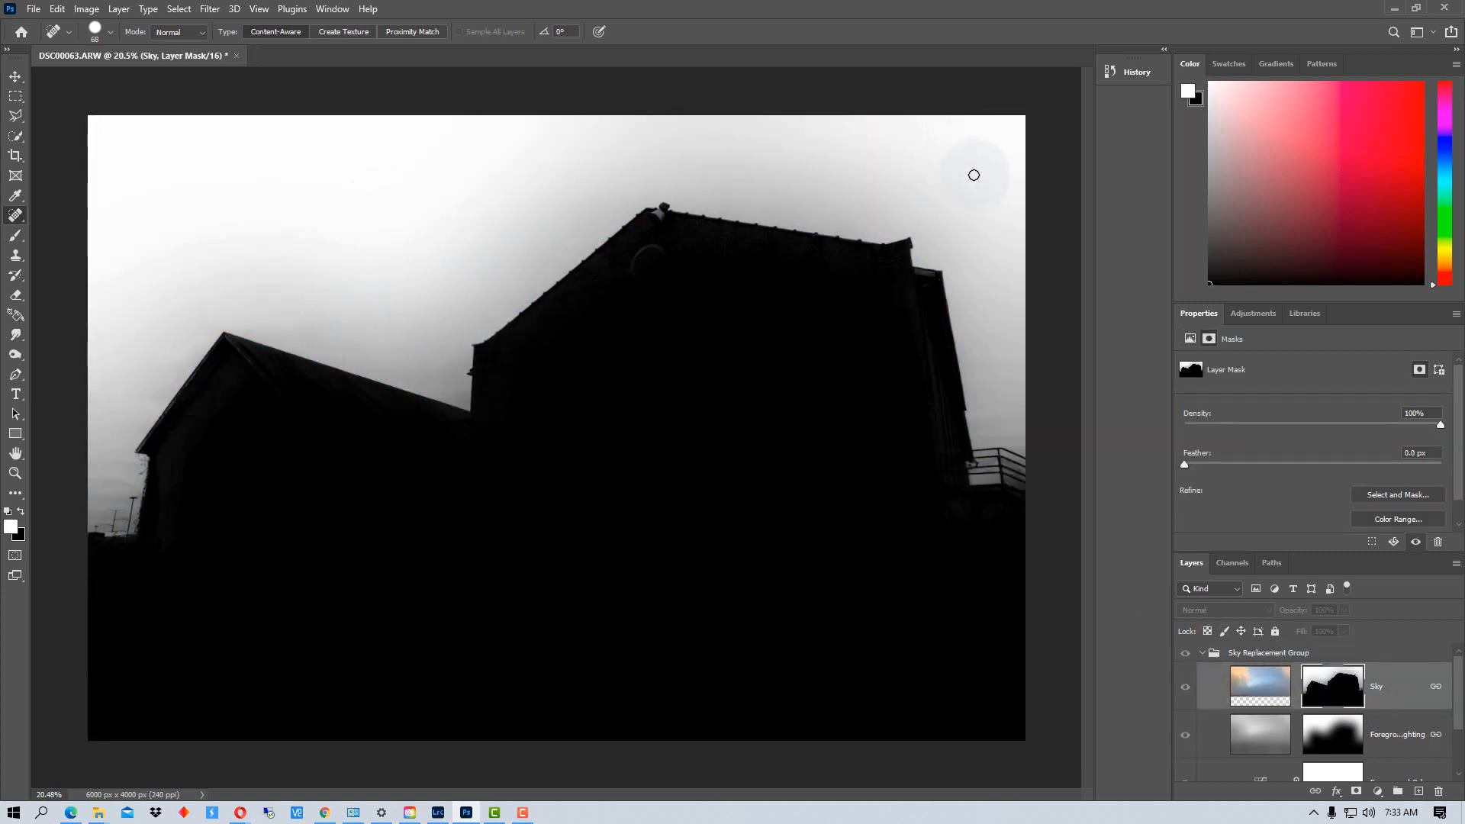
pyautogui.click(1271, 689)
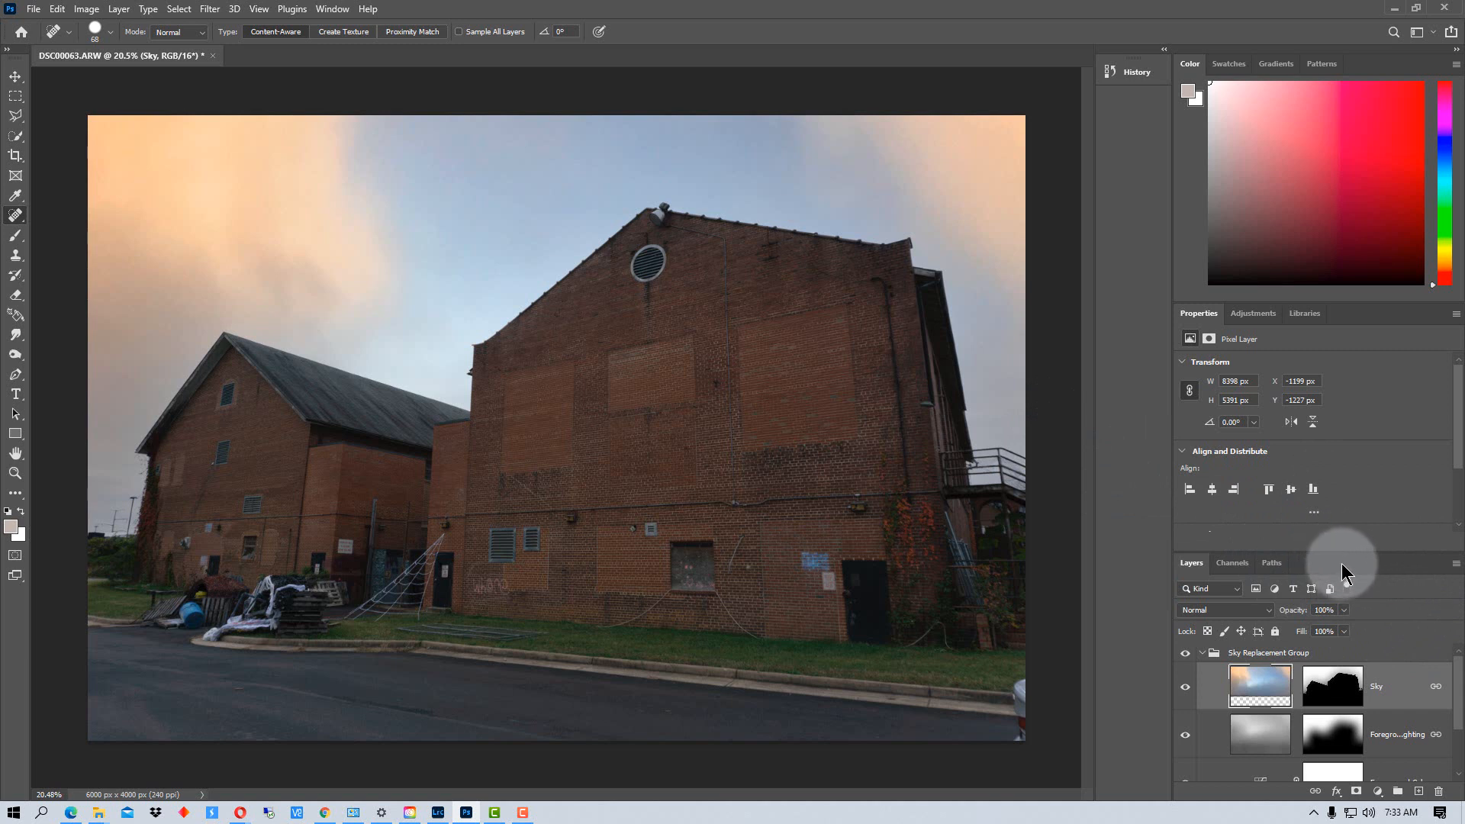
# Reveal the full layer stack and compare the photo with the Sky, Foreground Lighting and Foreground Color layers hidden and shown.
pyautogui.moveTo(1343, 556); pyautogui.dragTo(1327, 389)
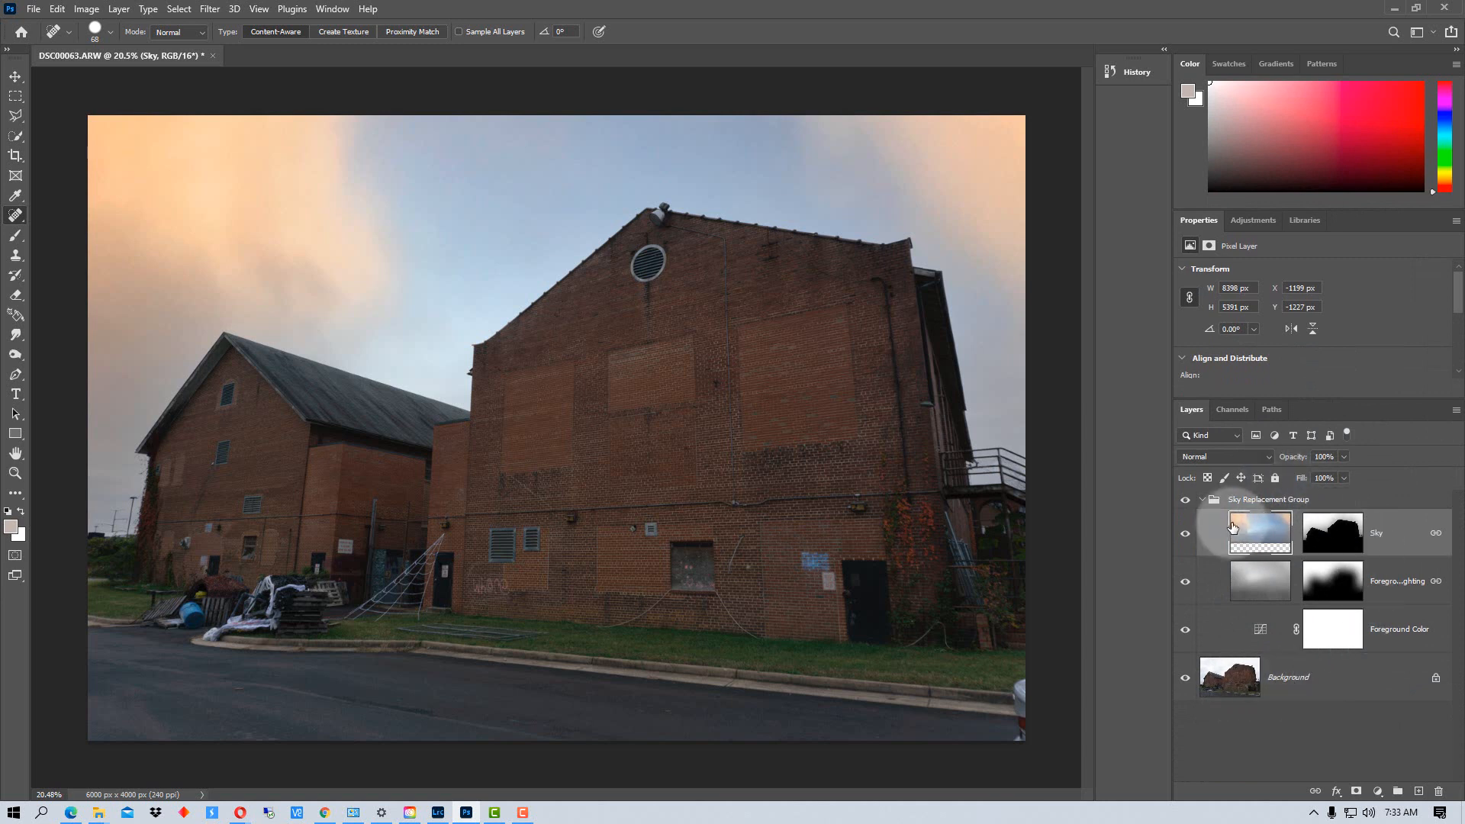
pyautogui.click(1185, 534)
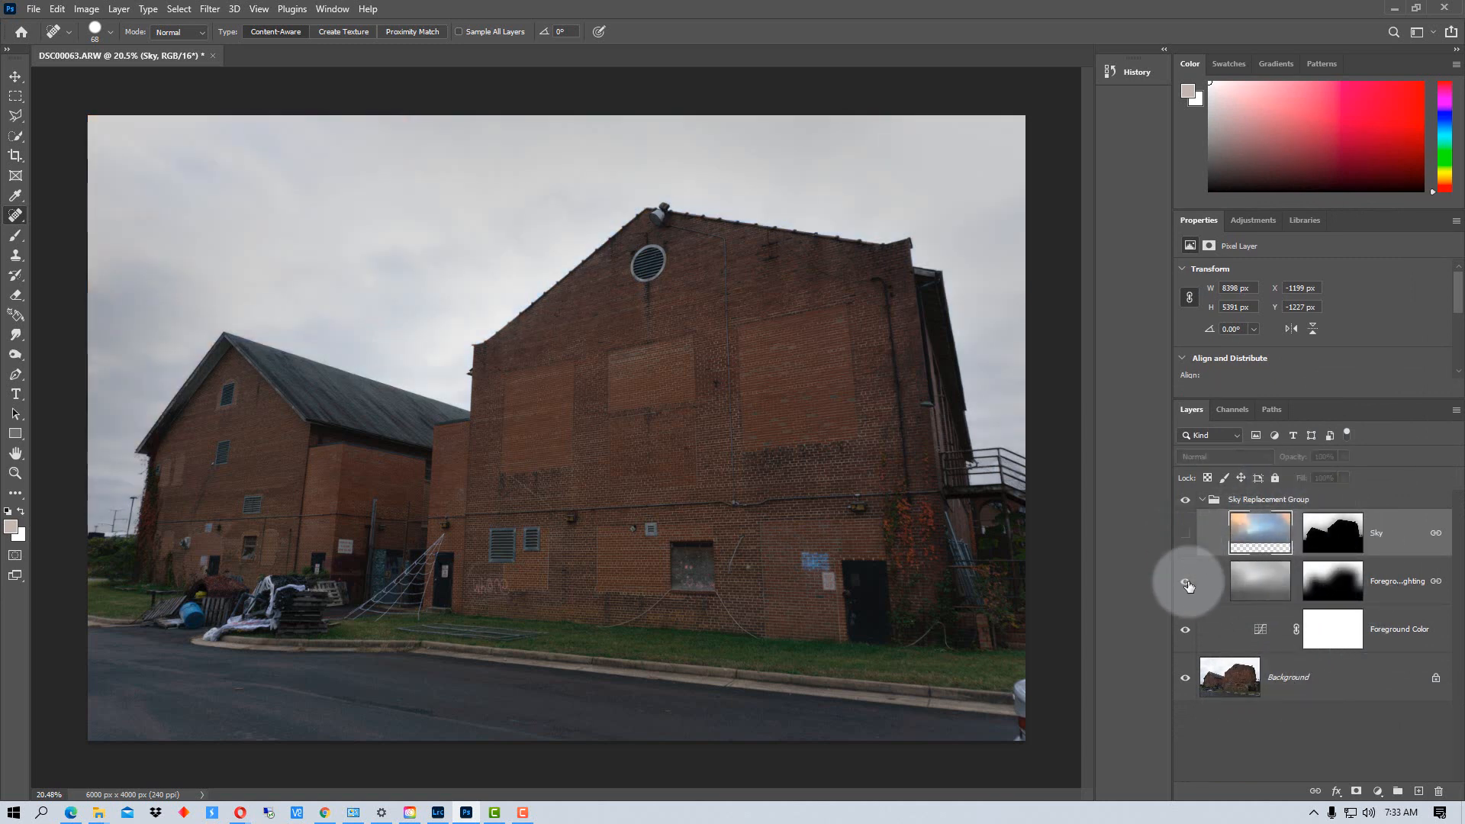
pyautogui.click(1185, 582)
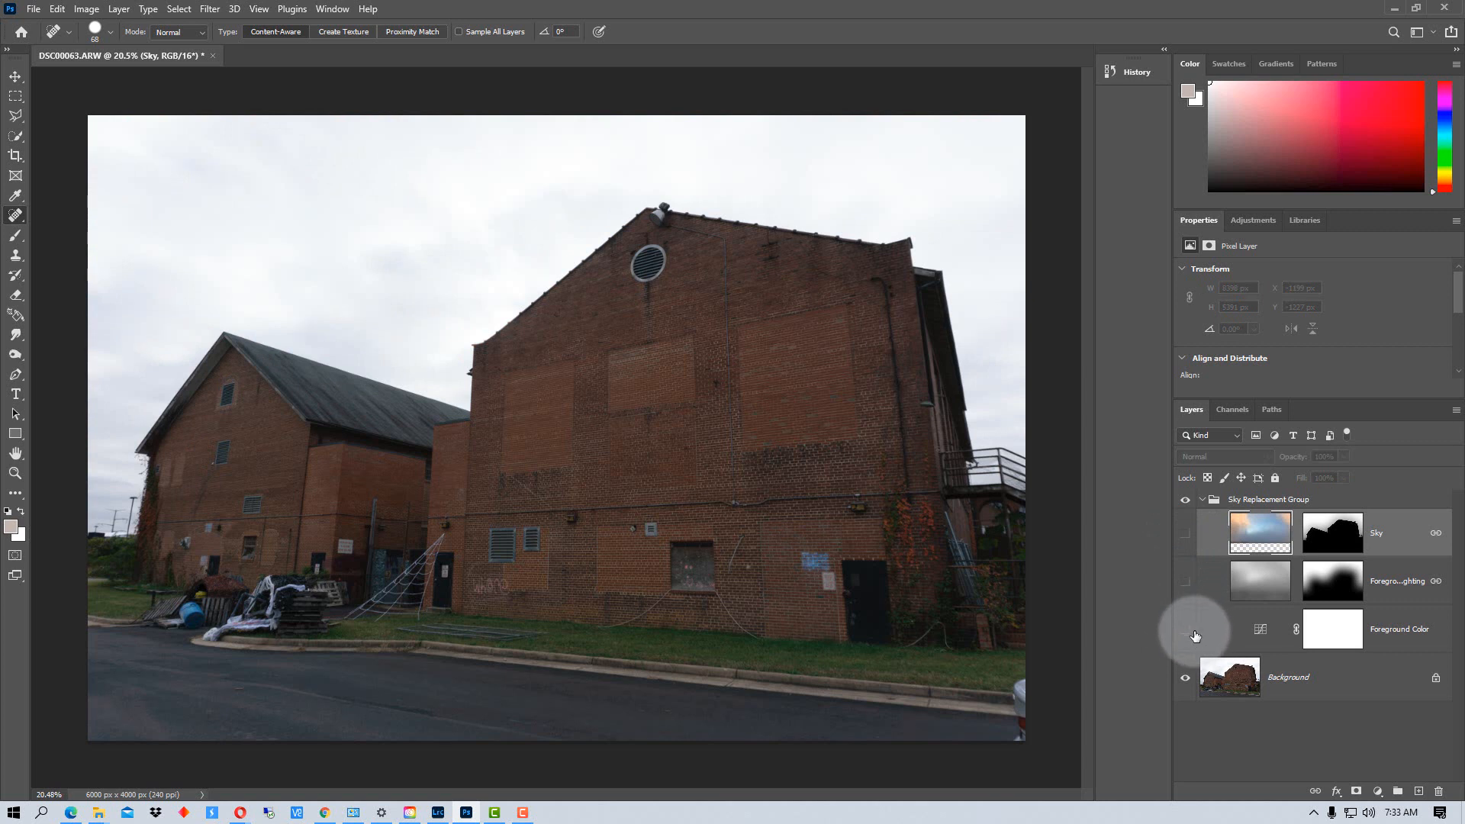
pyautogui.click(1185, 630)
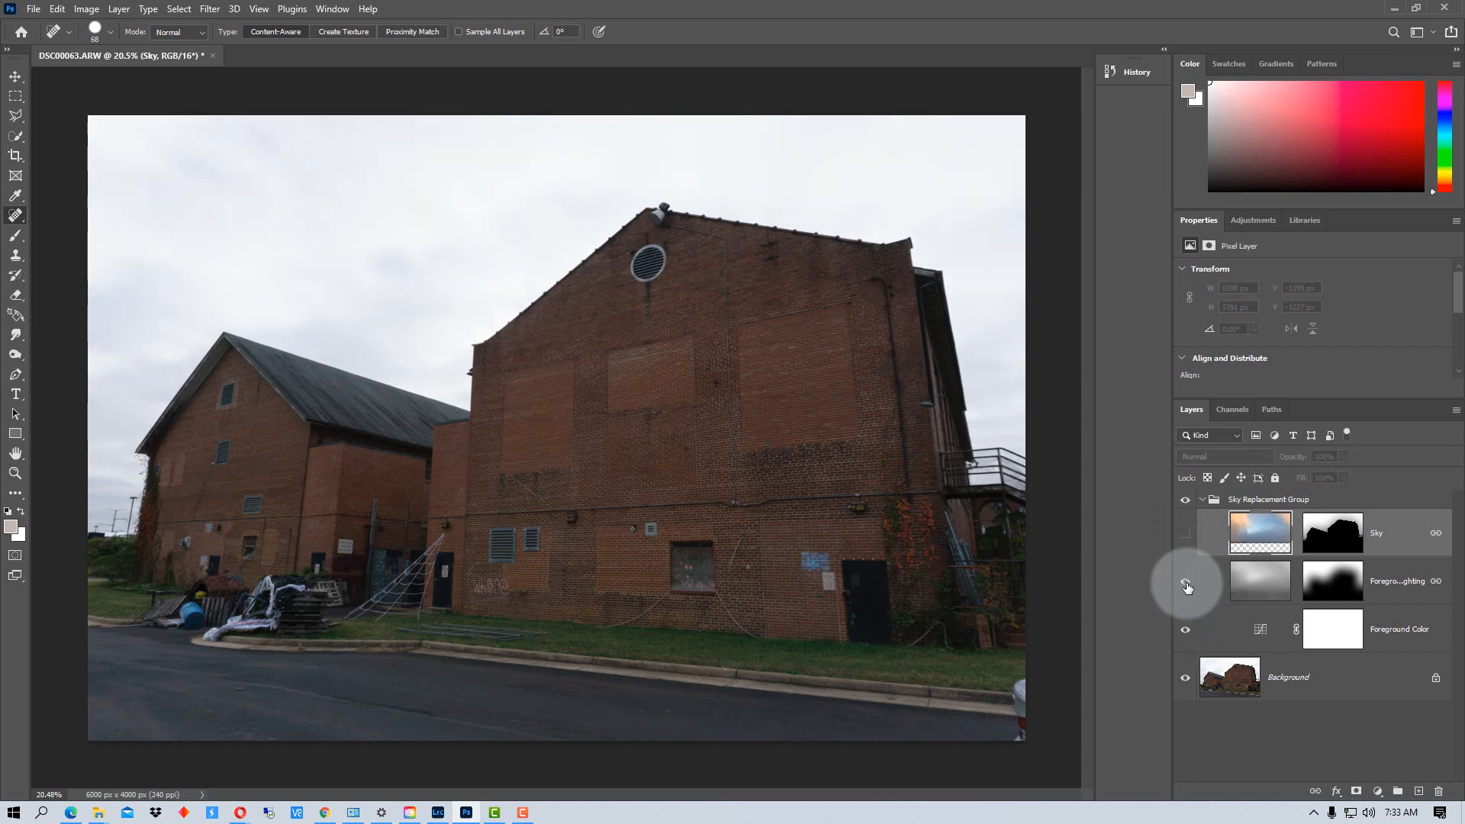
pyautogui.click(1186, 535)
pyautogui.click(1185, 535)
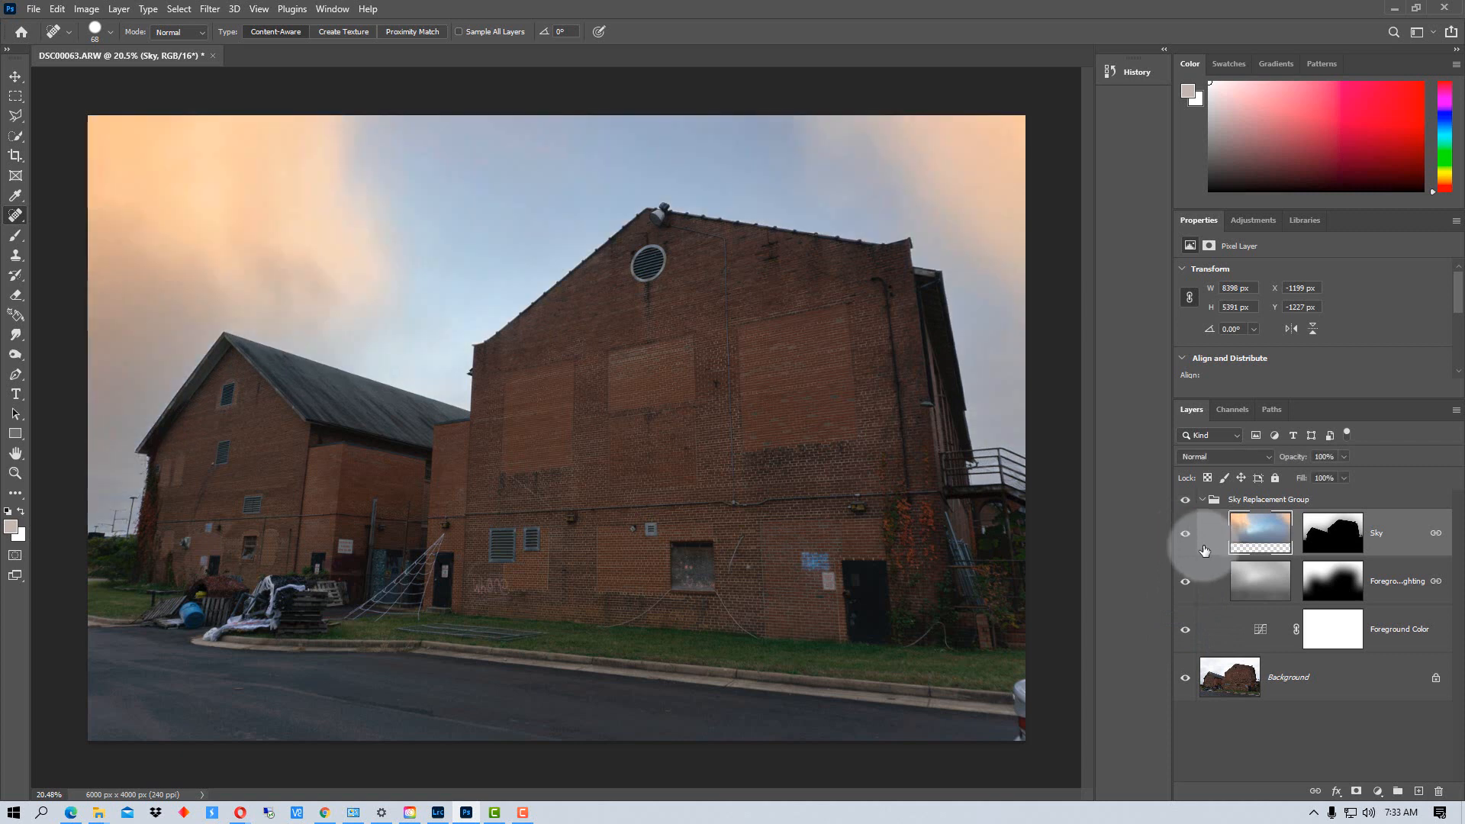